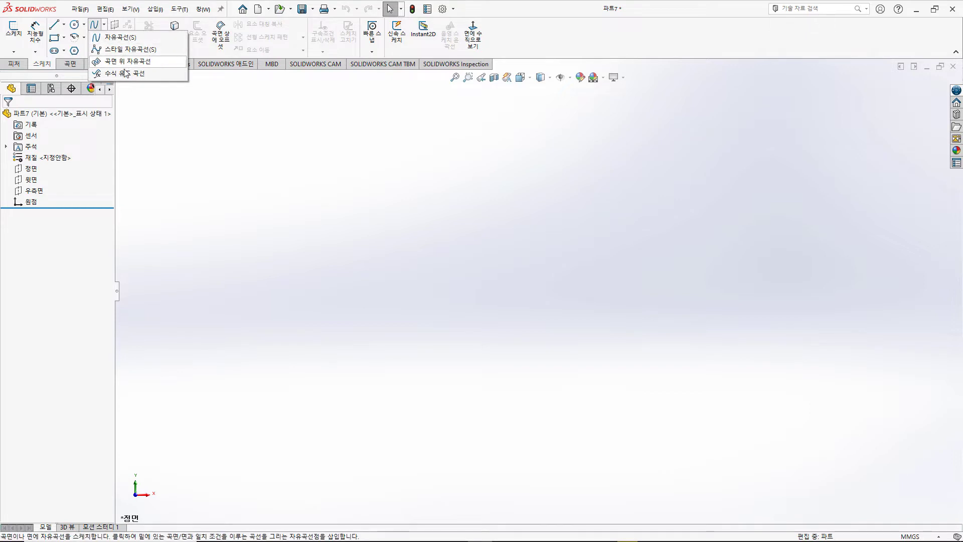
# Start a new sketch on the Front Plane (정면)
pyautogui.click(50, 250)
pyautogui.click(31, 168)
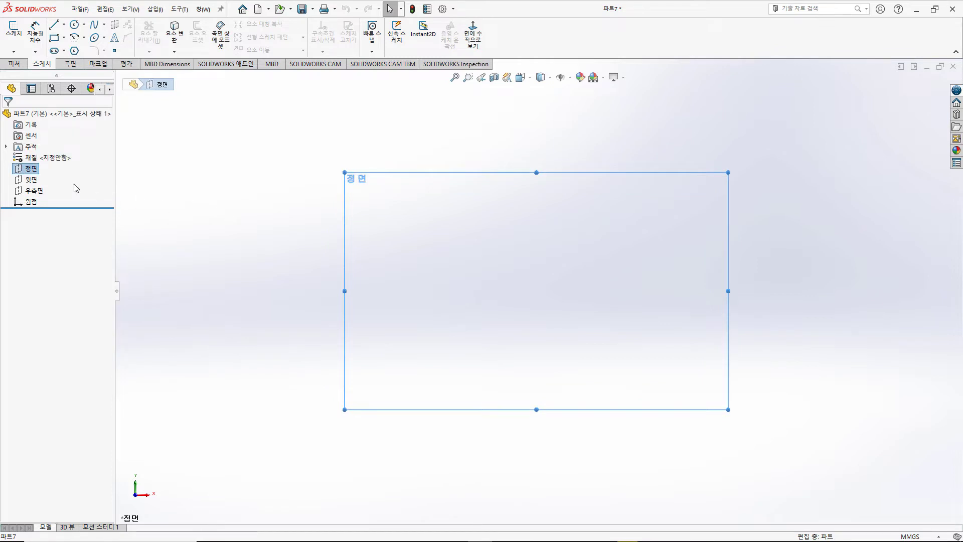
pyautogui.click(29, 156)
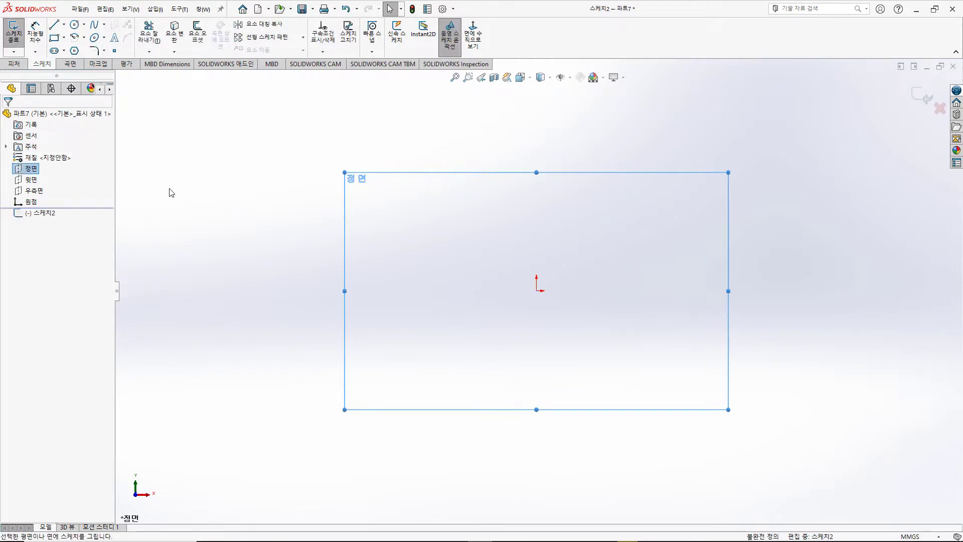
# Draw a four-point S-shaped spline above the origin, from about X -113, Y 37.5 to X 45.5, Y 71 mm
pyautogui.click(105, 25)
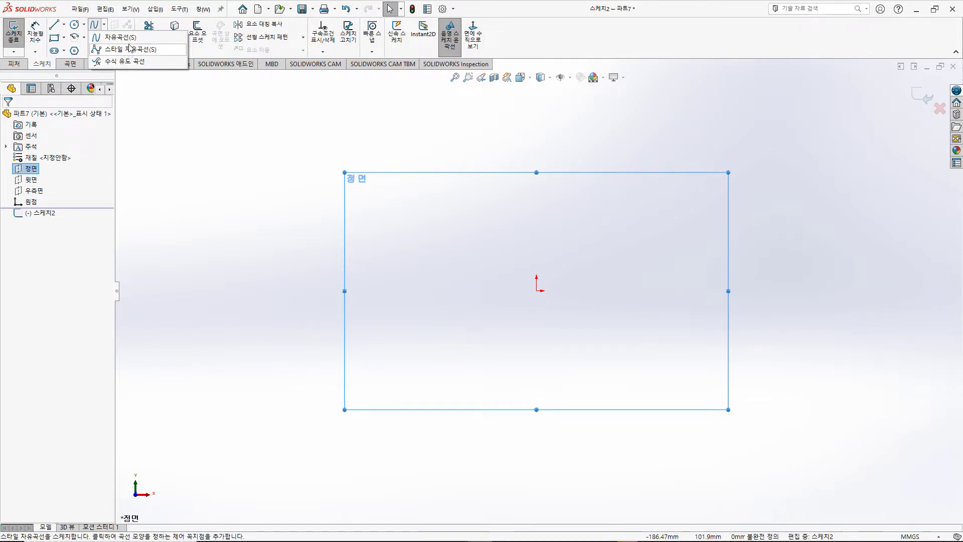
pyautogui.click(125, 39)
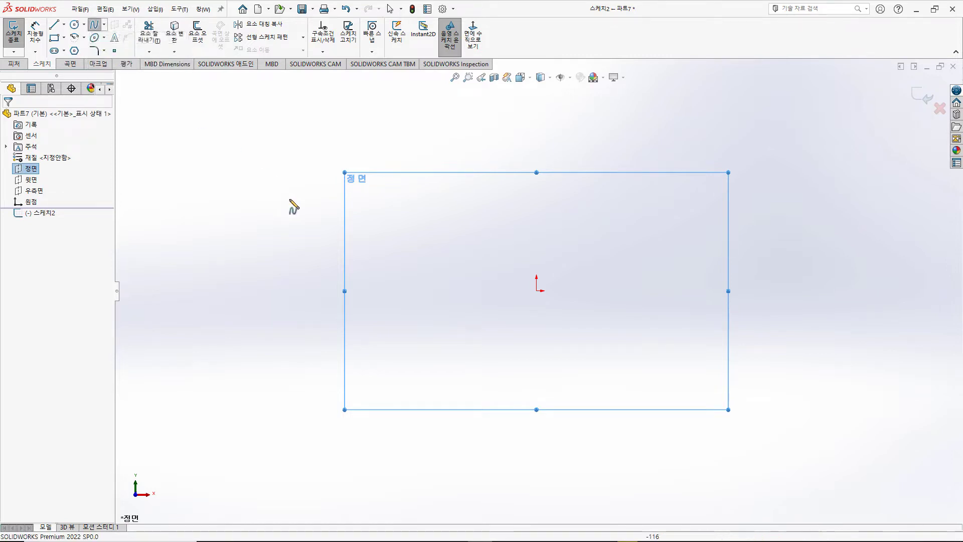
pyautogui.click(294, 210)
pyautogui.click(396, 134)
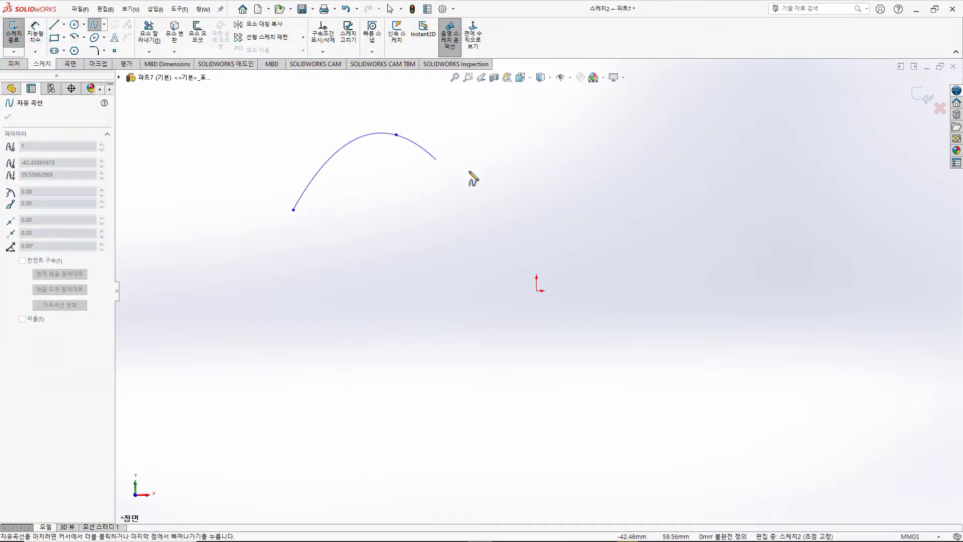
pyautogui.click(531, 204)
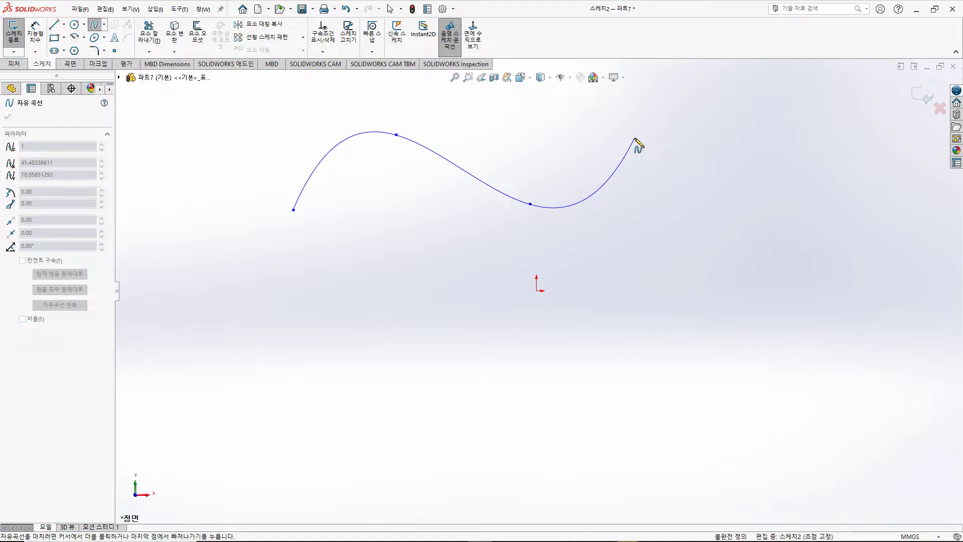
pyautogui.doubleClick(634, 139)
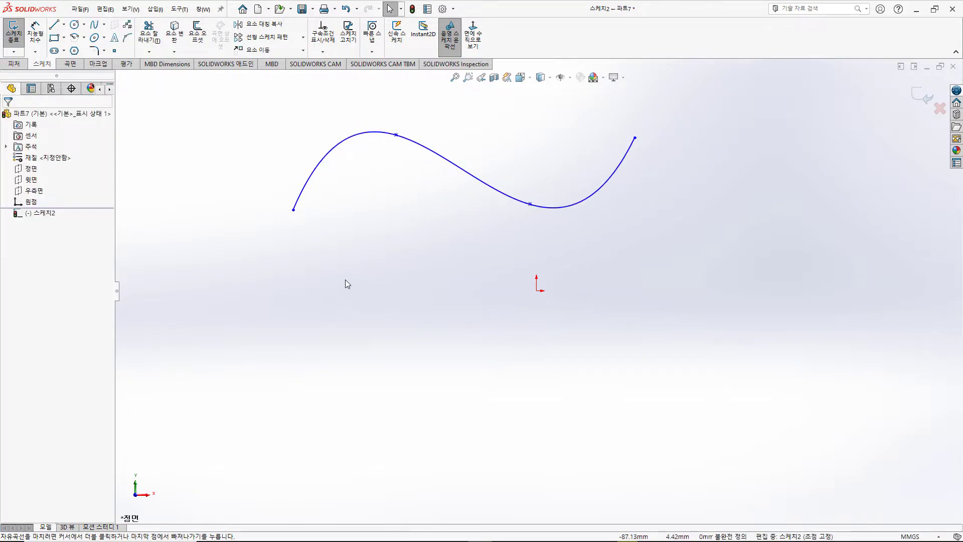
# Draw an S-shaped Bezier style spline with six control vertices below the first spline, starting at about X -115, Y -15.4 mm
pyautogui.click(105, 25)
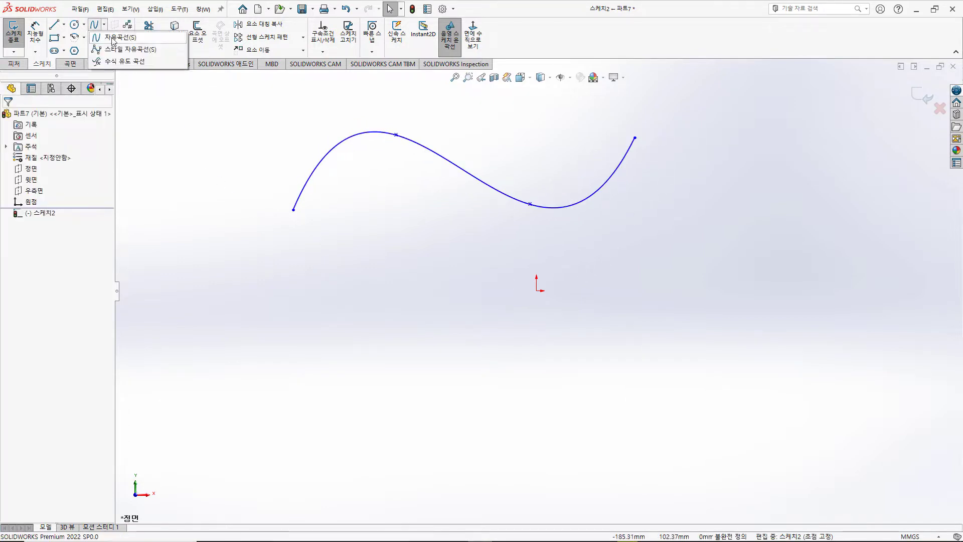
pyautogui.click(130, 50)
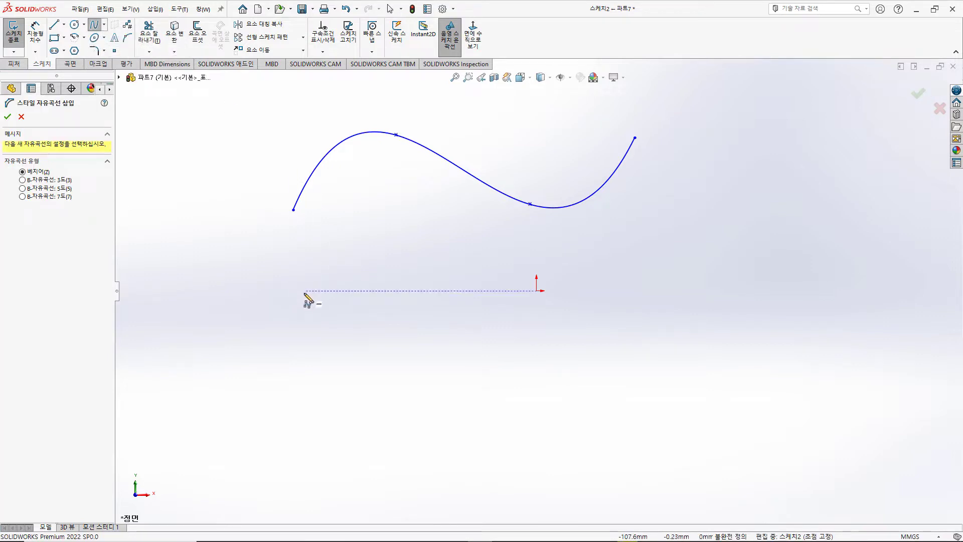
pyautogui.click(289, 324)
pyautogui.click(371, 270)
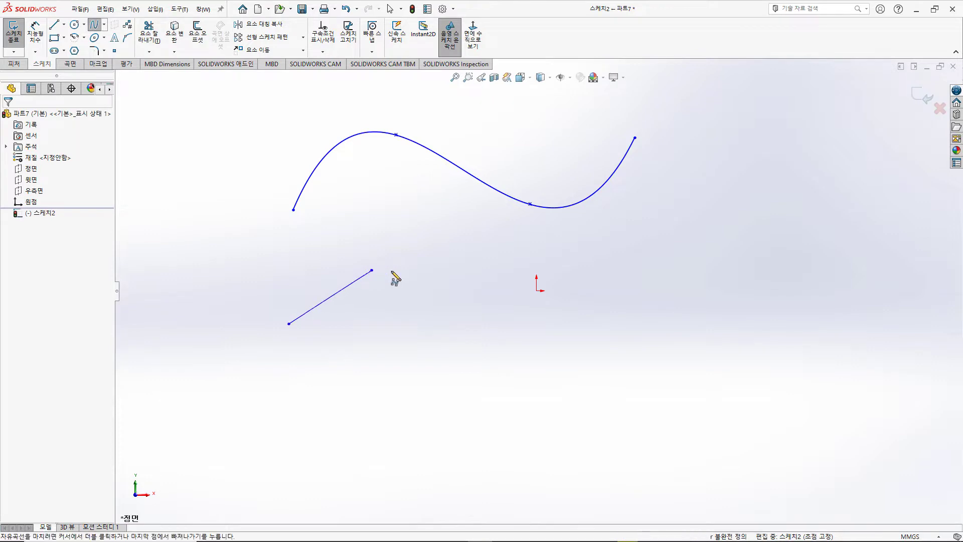
pyautogui.click(468, 278)
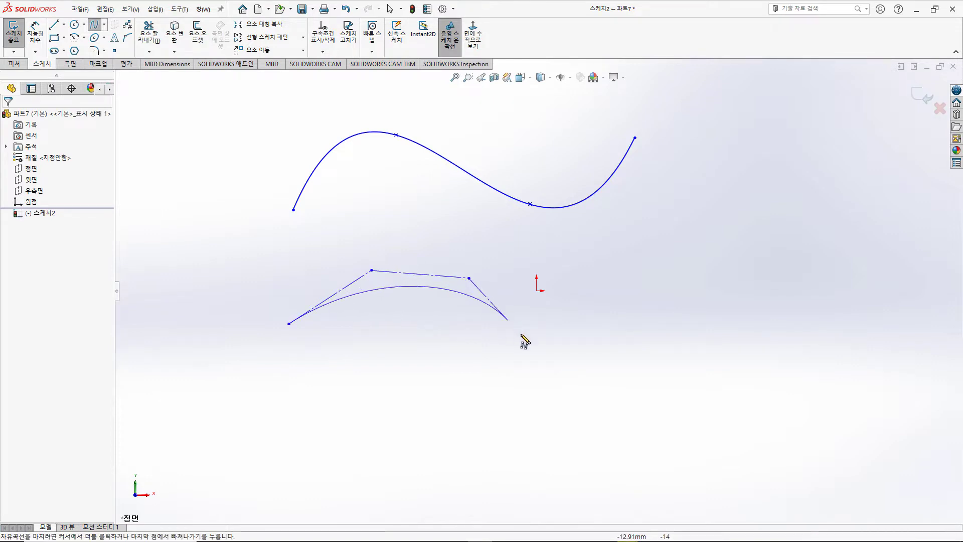
pyautogui.click(547, 365)
pyautogui.click(637, 404)
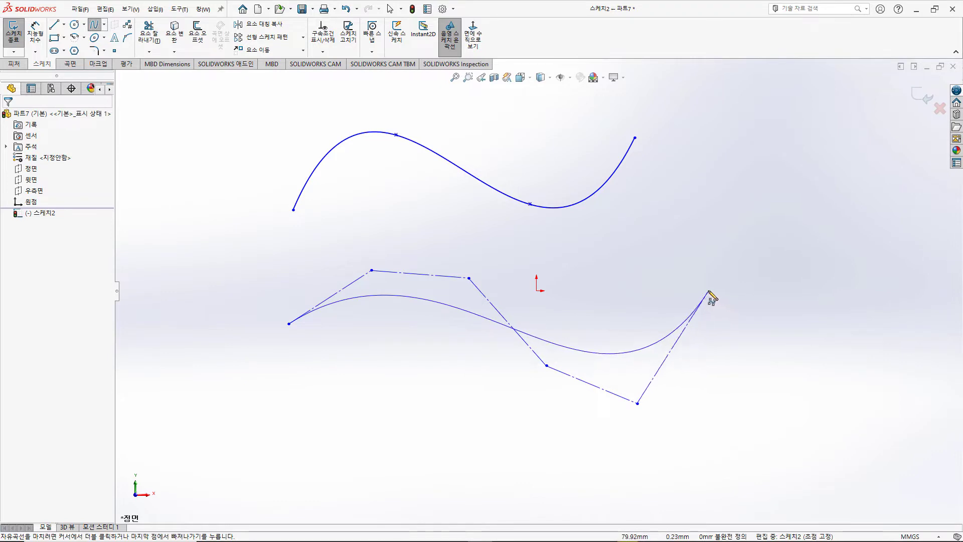
pyautogui.click(704, 291)
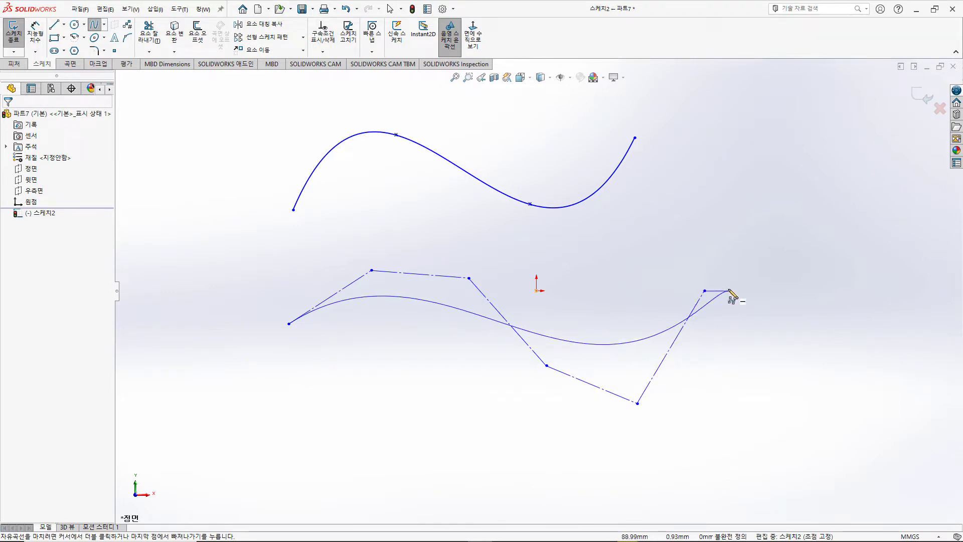
pyautogui.press('Escape')
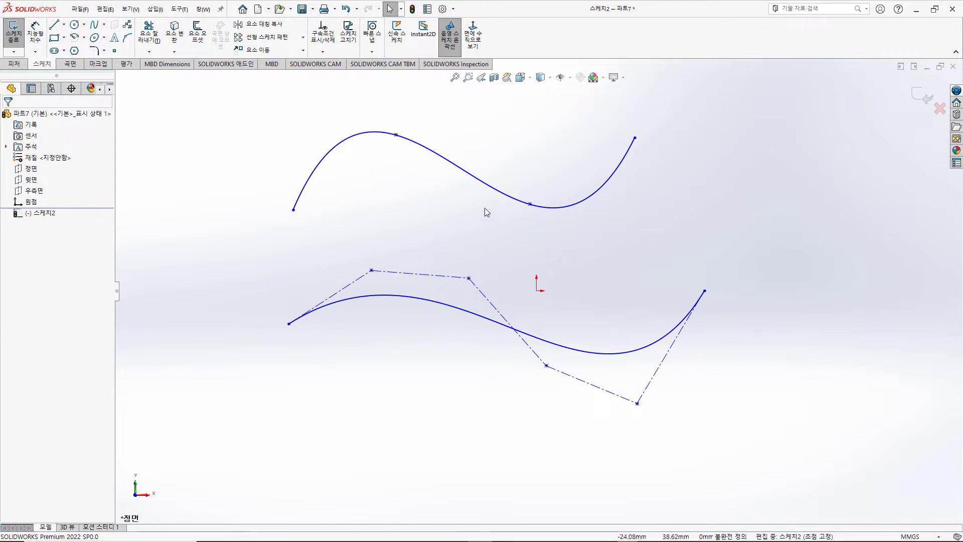
# Adjust the upper spline's tangent handles at its second and last points, and move its right endpoint to about X 46.6, Y 67.7 mm
pyautogui.click(460, 173)
pyautogui.moveTo(396, 136); pyautogui.dragTo(442, 144)
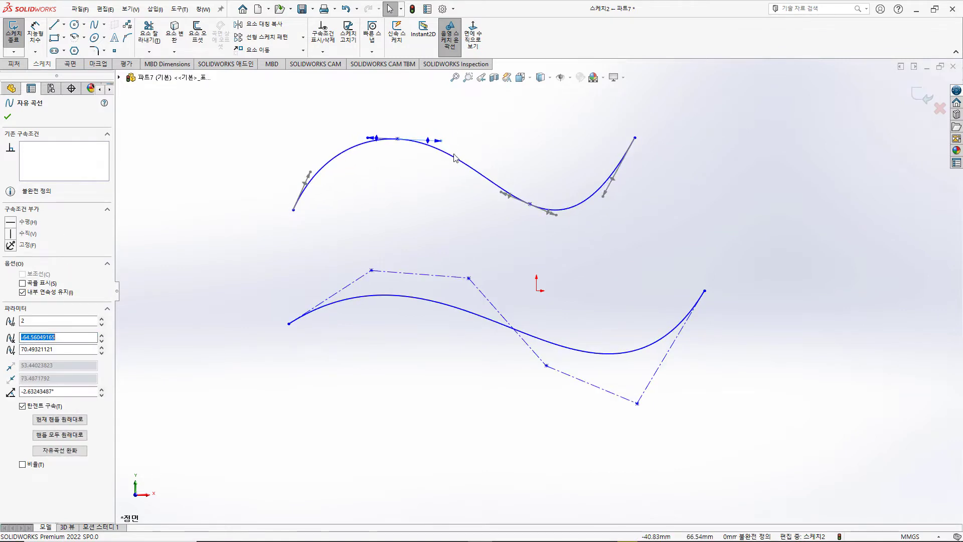
pyautogui.click(601, 194)
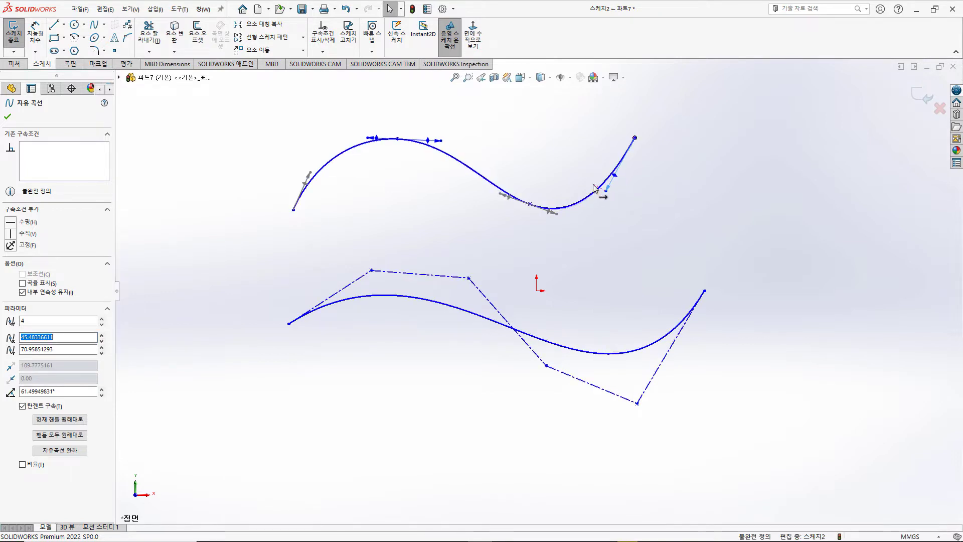
pyautogui.moveTo(603, 191); pyautogui.dragTo(608, 190)
pyautogui.click(637, 143)
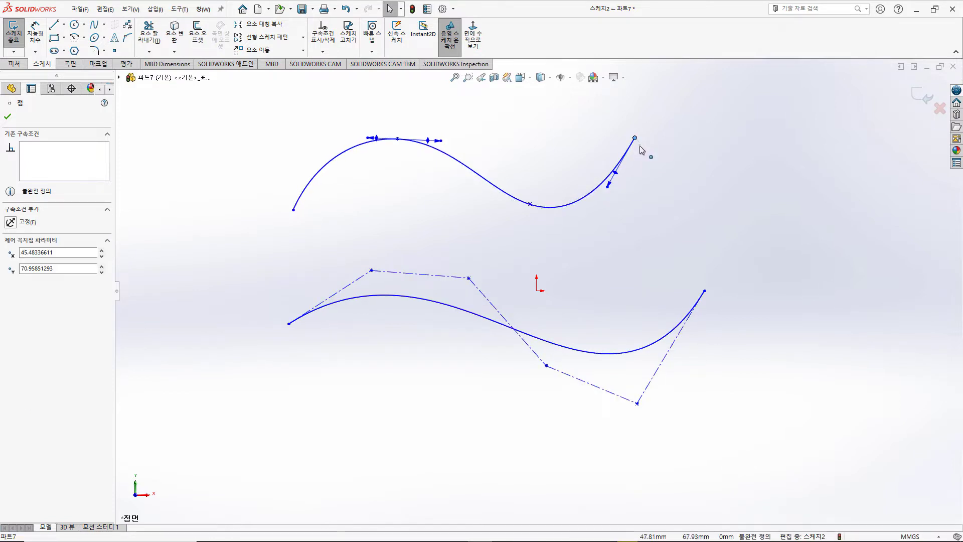
pyautogui.moveTo(636, 140); pyautogui.dragTo(637, 145)
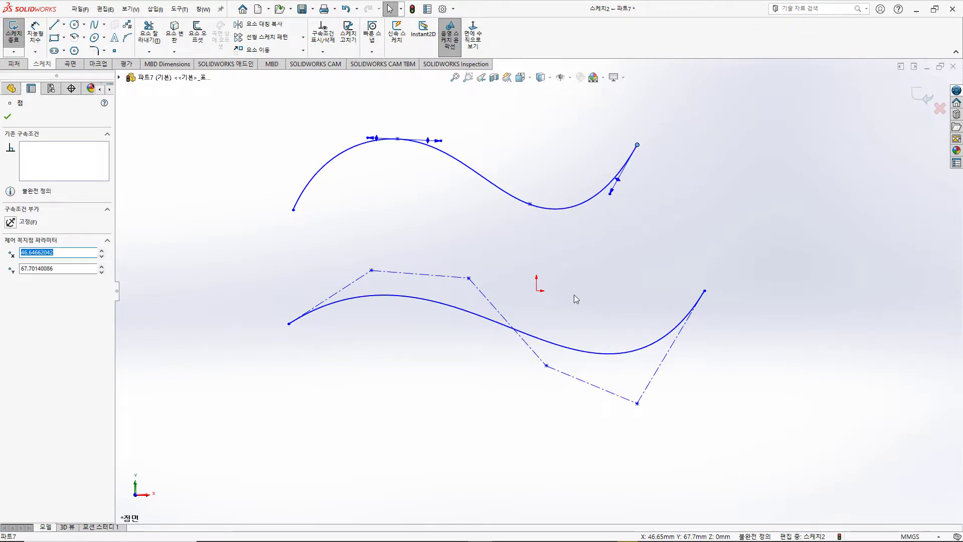
# Reshape the style spline by moving its four inner control vertices, the first to about X -79, Y 20 and the last to X 41.8, Y -46.1 mm
pyautogui.click(565, 316)
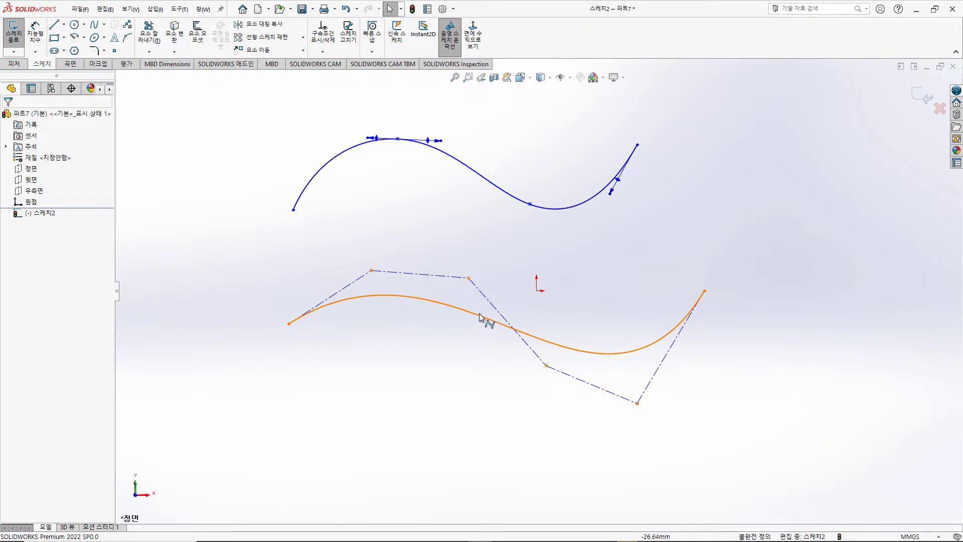
pyautogui.click(469, 279)
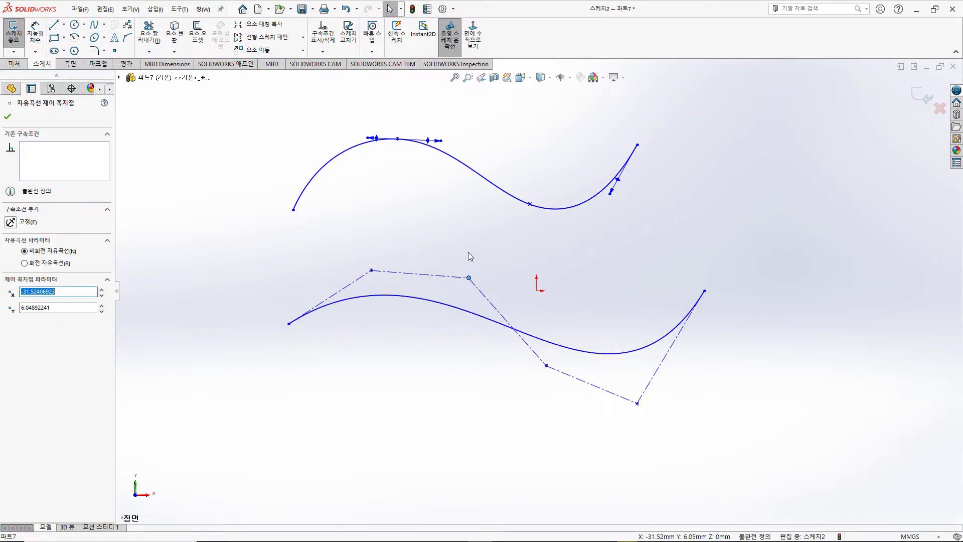
pyautogui.moveTo(469, 278)
pyautogui.mouseDown()
pyautogui.moveTo(485, 255)
pyautogui.moveTo(465, 263)
pyautogui.mouseUp()
pyautogui.moveTo(372, 271)
pyautogui.mouseDown()
pyautogui.moveTo(366, 251)
pyautogui.moveTo(370, 261)
pyautogui.mouseUp()
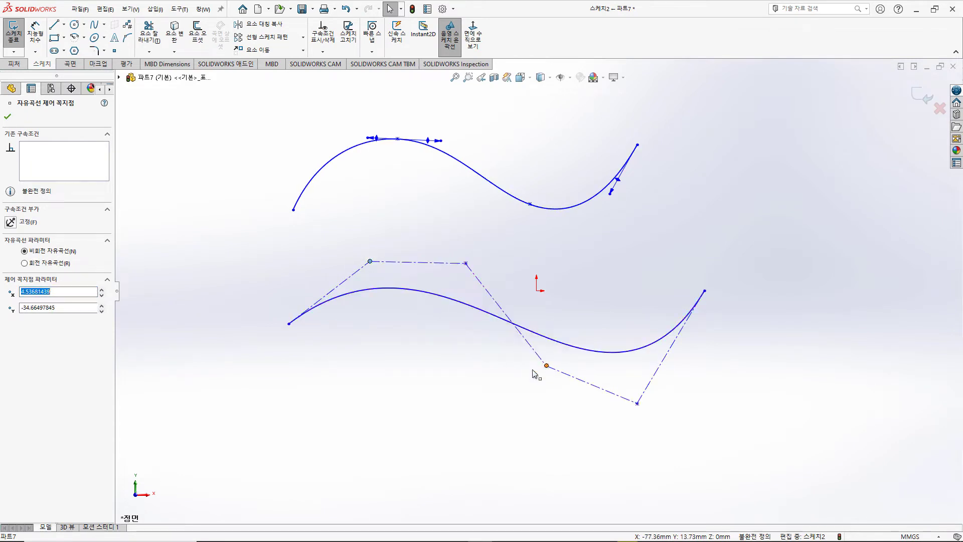
pyautogui.moveTo(545, 366); pyautogui.dragTo(515, 381)
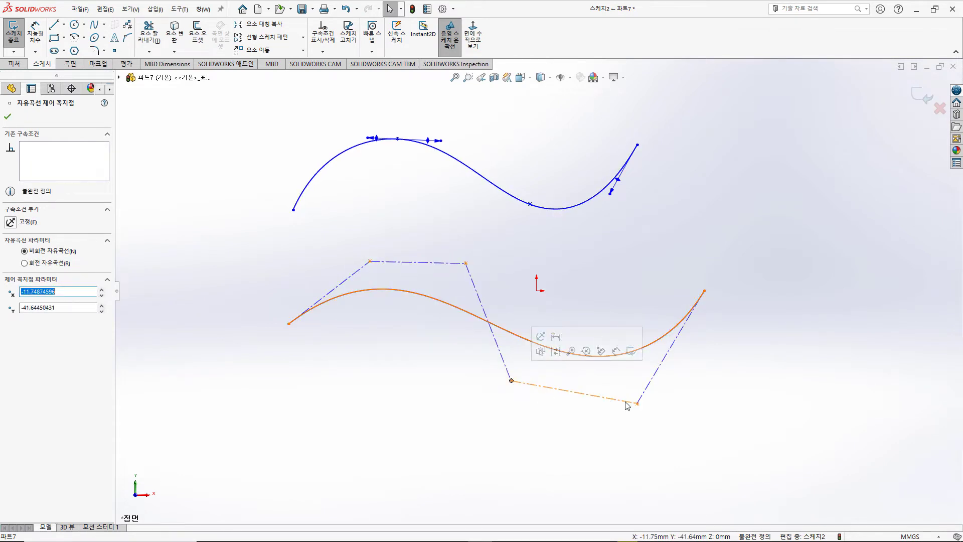
pyautogui.moveTo(637, 403); pyautogui.dragTo(627, 390)
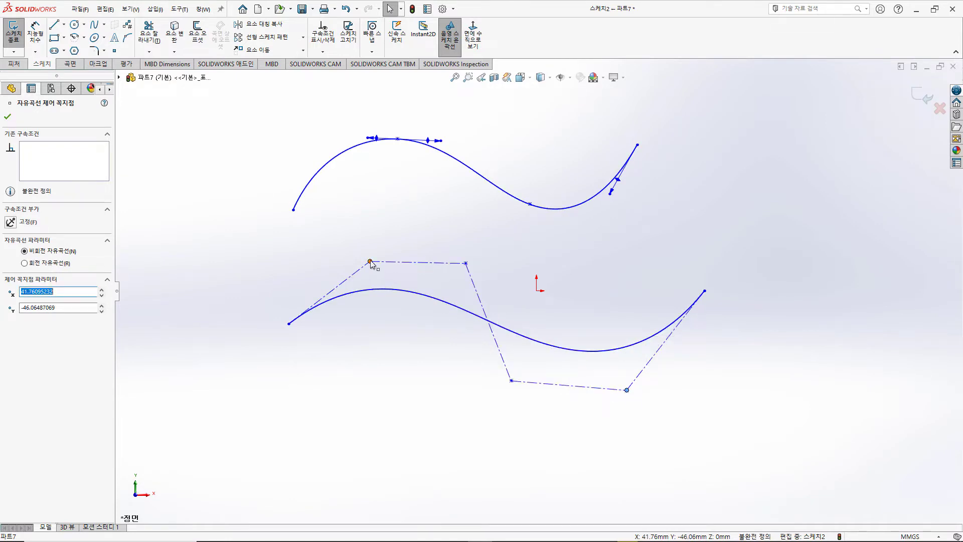
pyautogui.moveTo(371, 261); pyautogui.dragTo(366, 247)
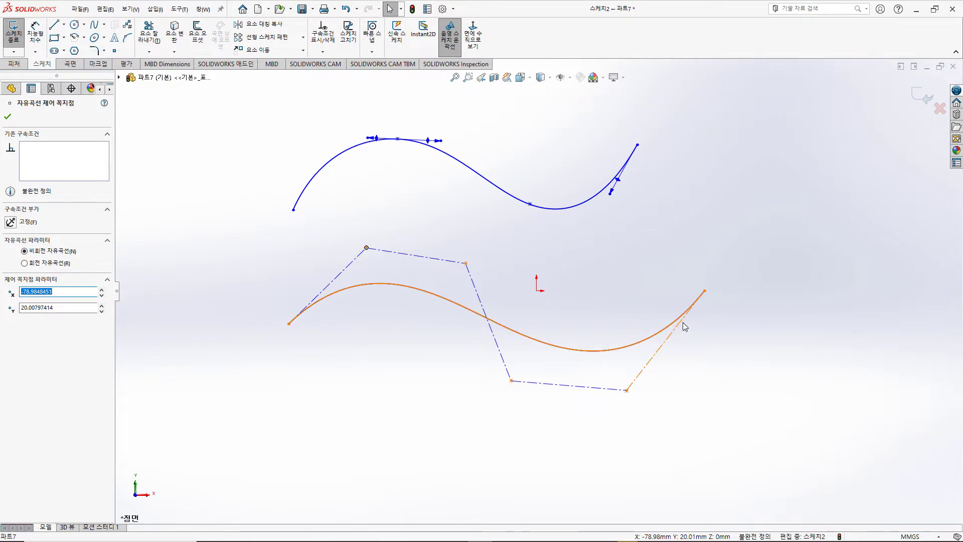
# Move the style spline's right endpoint to about X 69.2, Y 0 mm and its left endpoint slightly down and inward
pyautogui.moveTo(705, 293); pyautogui.dragTo(686, 292)
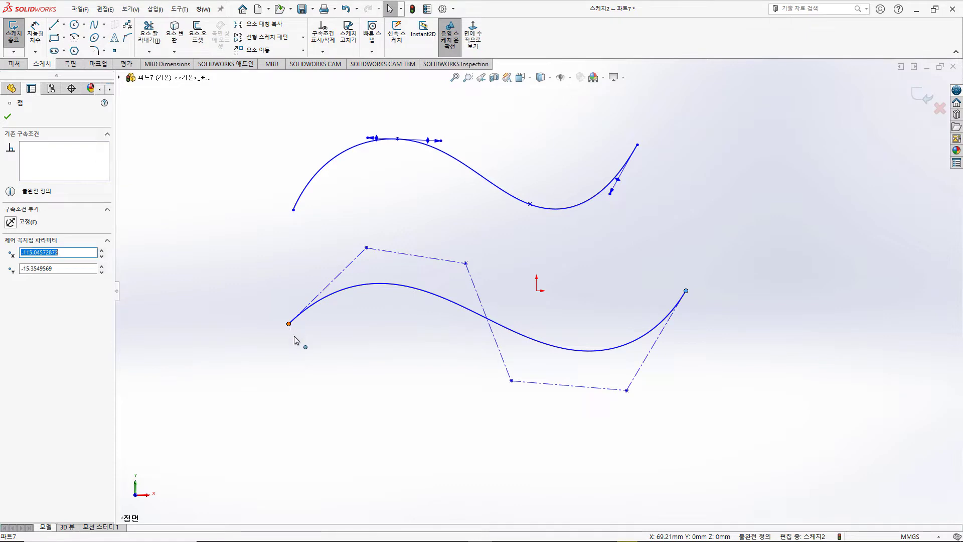
pyautogui.moveTo(289, 325); pyautogui.dragTo(293, 338)
pyautogui.click(391, 360)
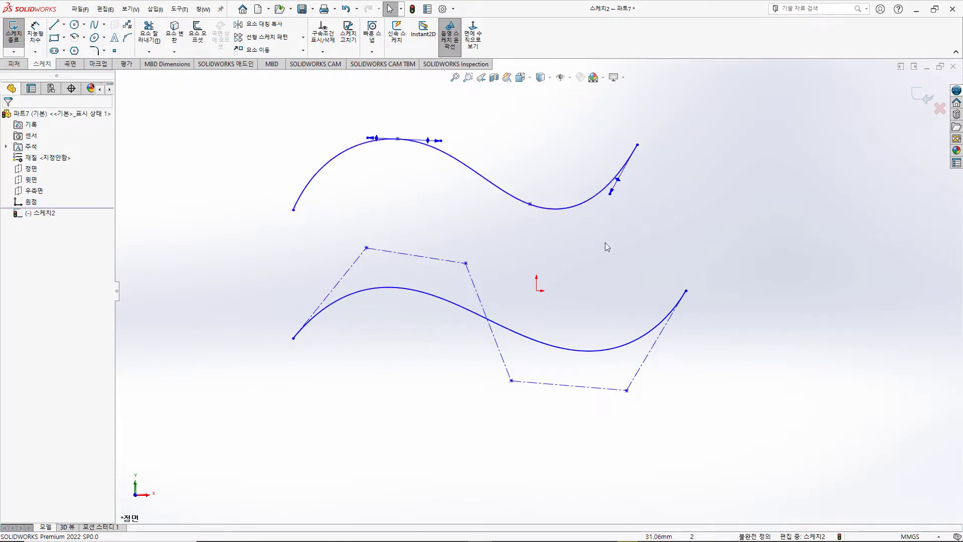
# Display the curvature comb on the upper spline at scale 25
pyautogui.click(594, 196)
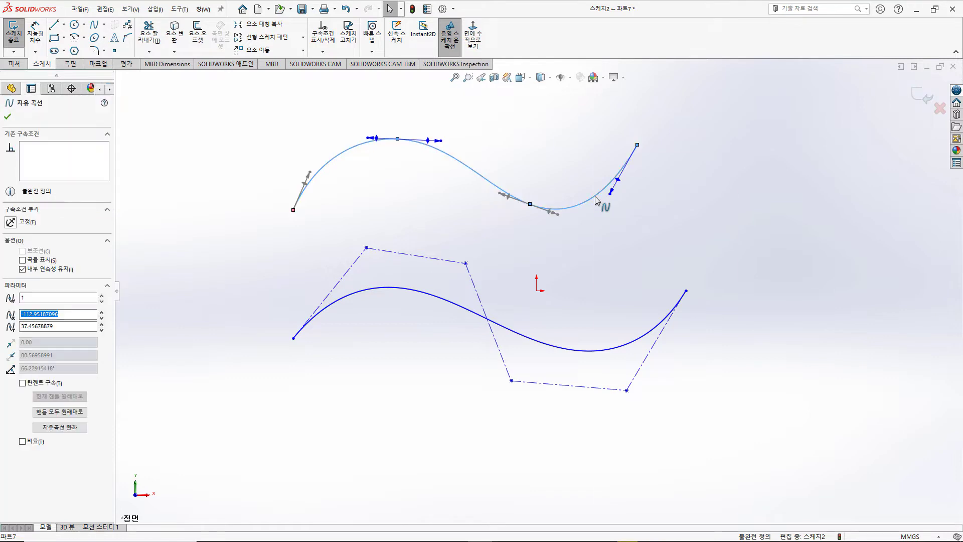
pyautogui.rightClick(595, 197)
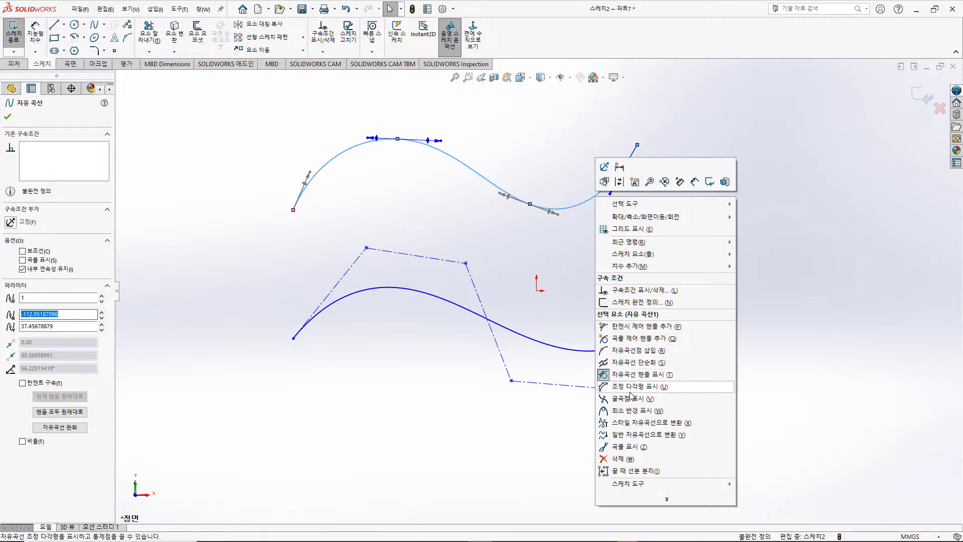
pyautogui.click(633, 447)
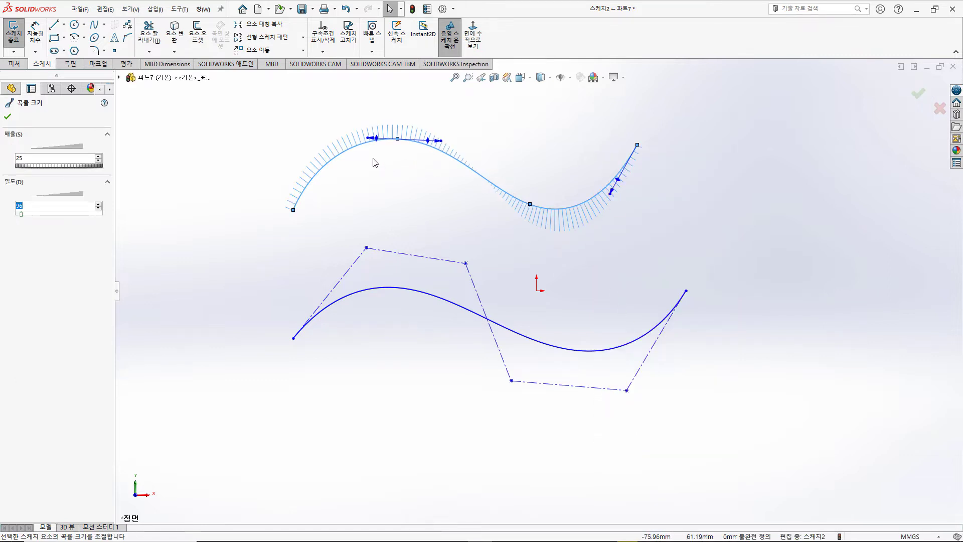
pyautogui.click(592, 199)
pyautogui.rightClick(593, 198)
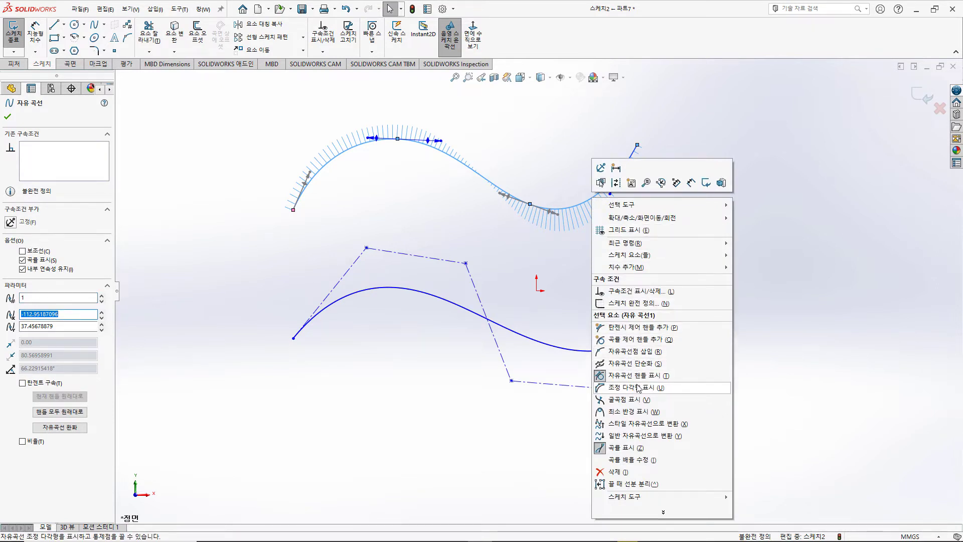
pyautogui.click(561, 268)
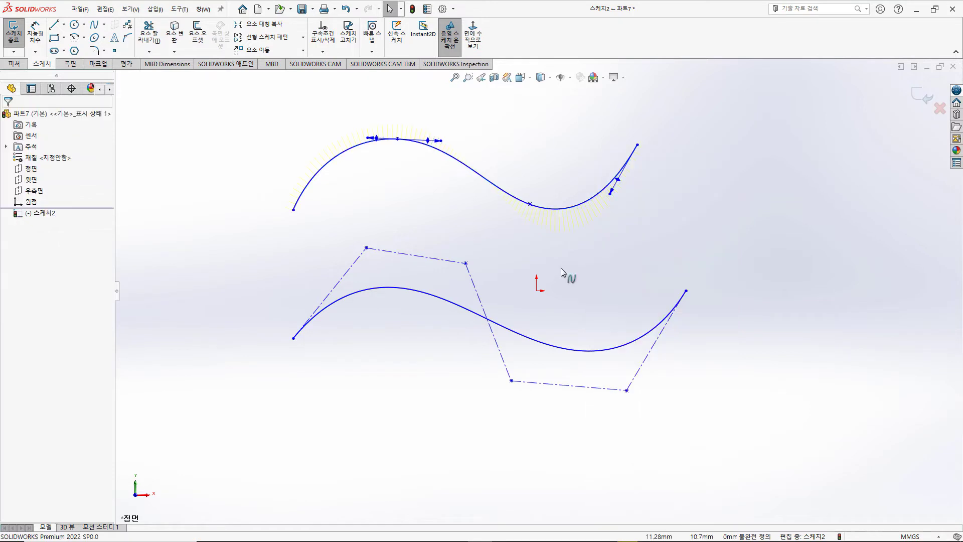
pyautogui.click(600, 349)
pyautogui.rightClick(601, 351)
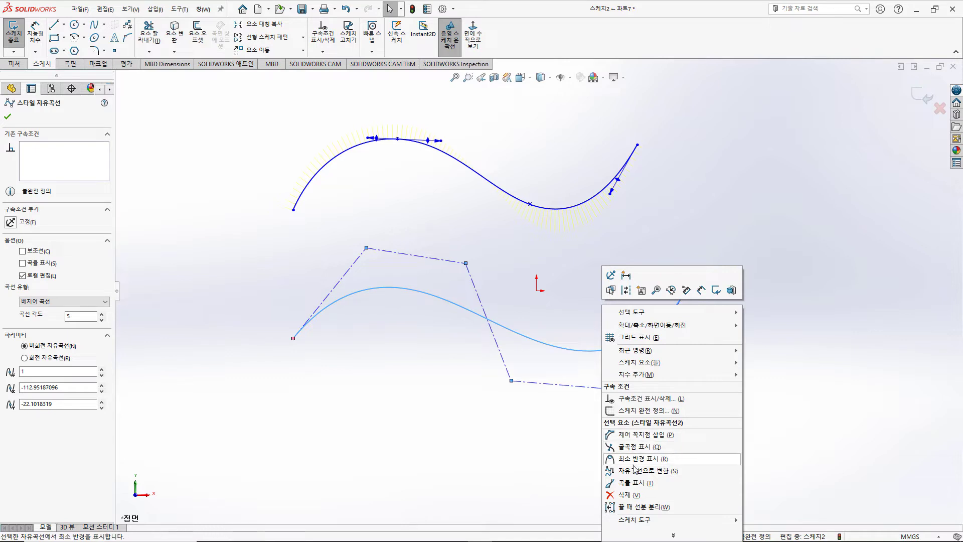
pyautogui.click(537, 453)
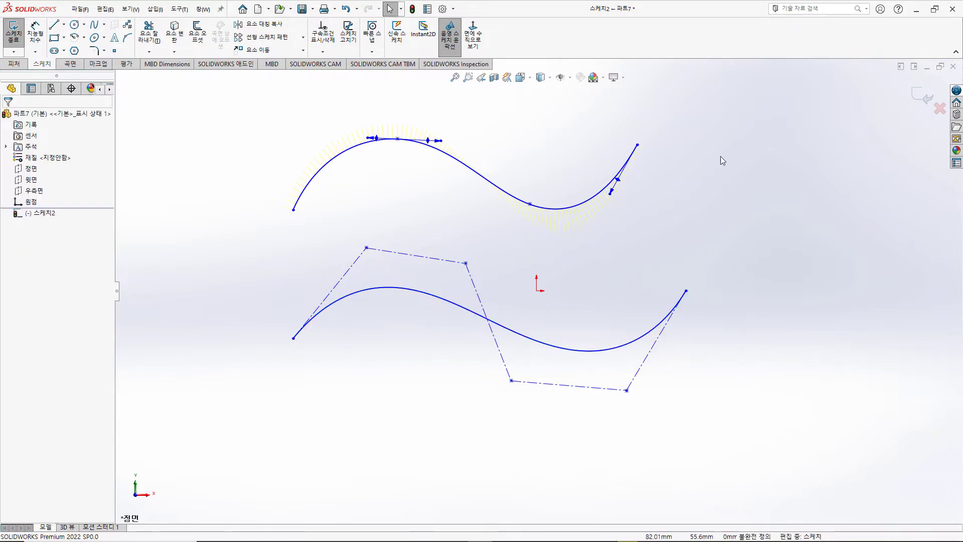
# Show the Spline Tools toolbar and place it in the free area beside the upper spline
pyautogui.rightClick(786, 33)
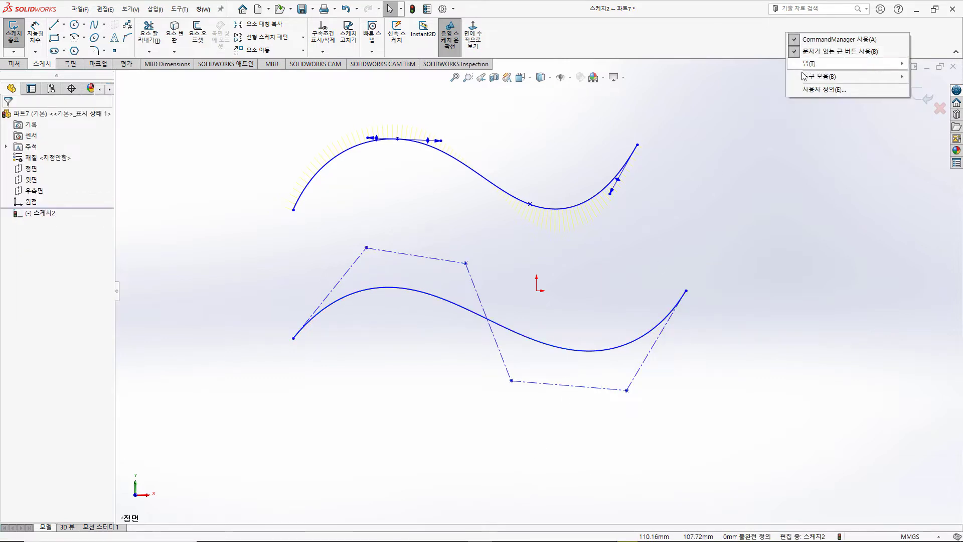
pyautogui.moveTo(848, 76)
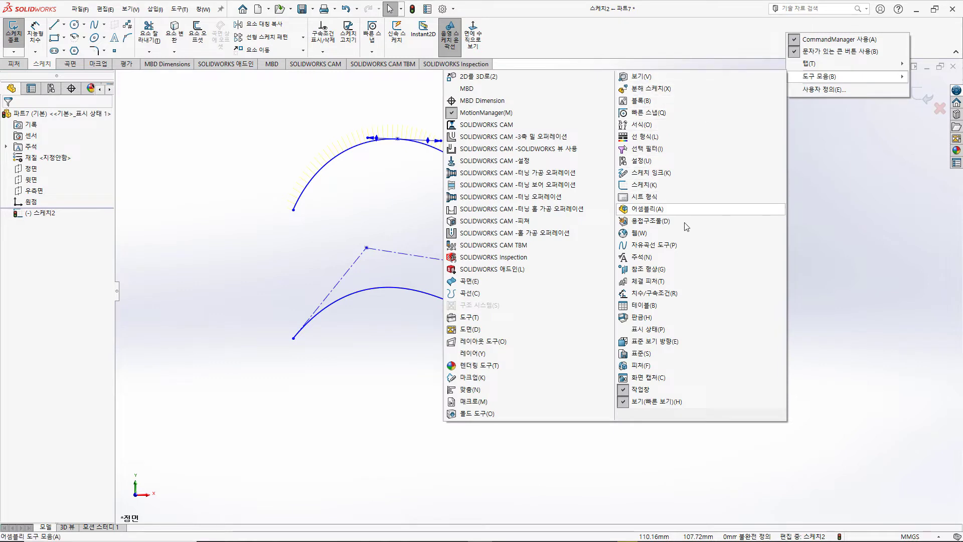
pyautogui.click(680, 245)
pyautogui.click(850, 240)
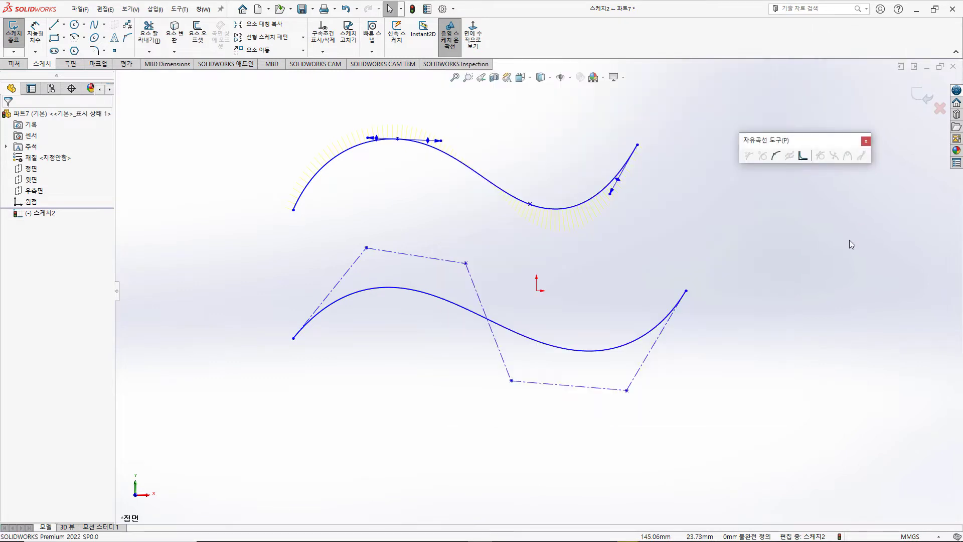
pyautogui.moveTo(821, 140); pyautogui.dragTo(813, 133)
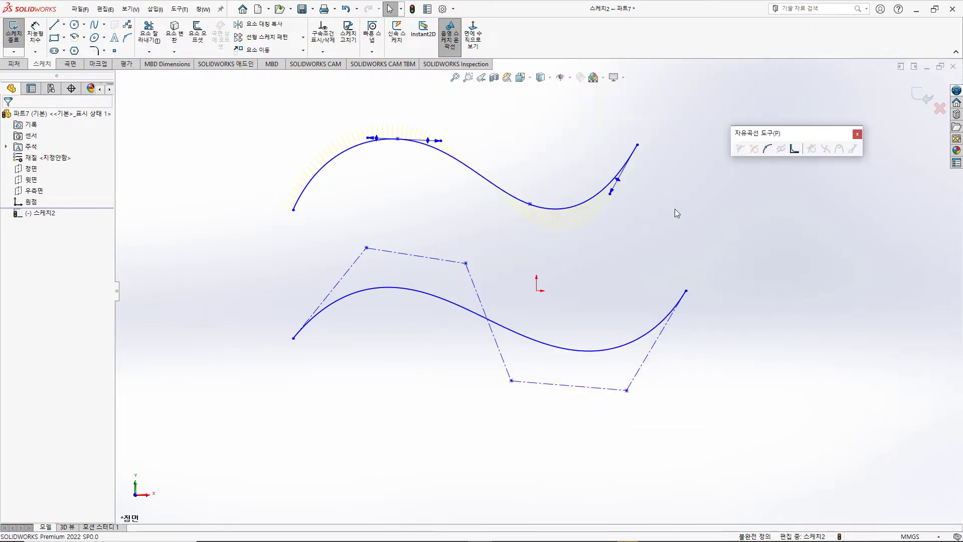
# Turn off the curvature comb on the upper spline
pyautogui.click(606, 191)
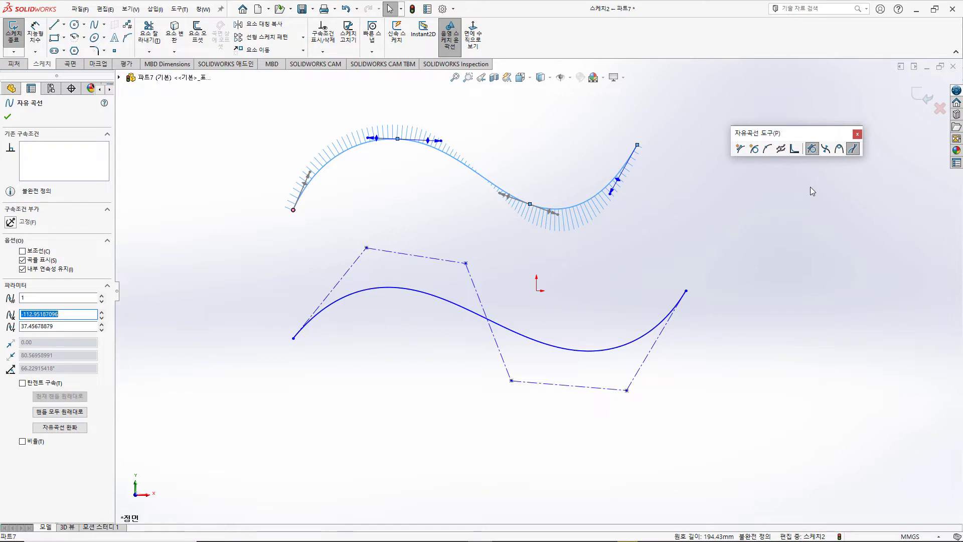
pyautogui.click(853, 148)
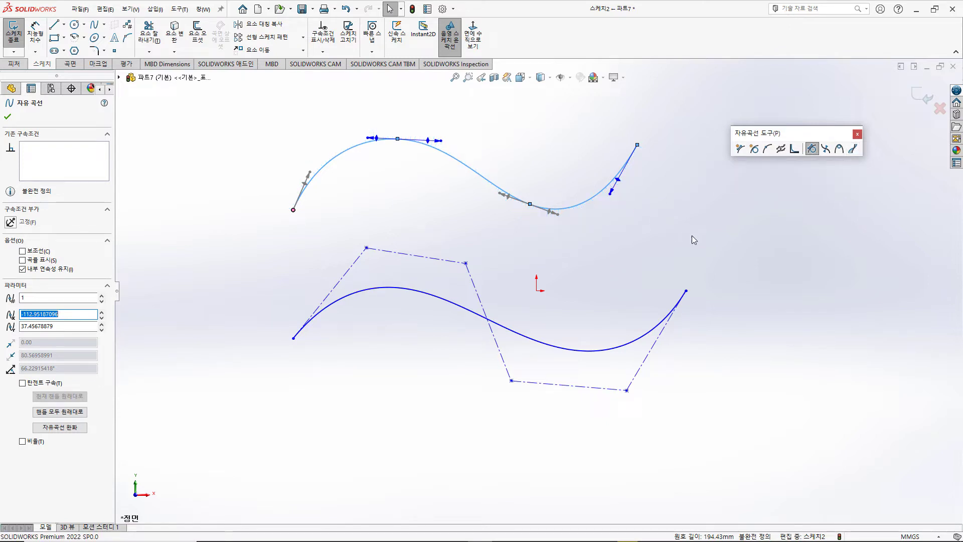
# Display the curvature comb on the style spline and hide it again
pyautogui.click(658, 329)
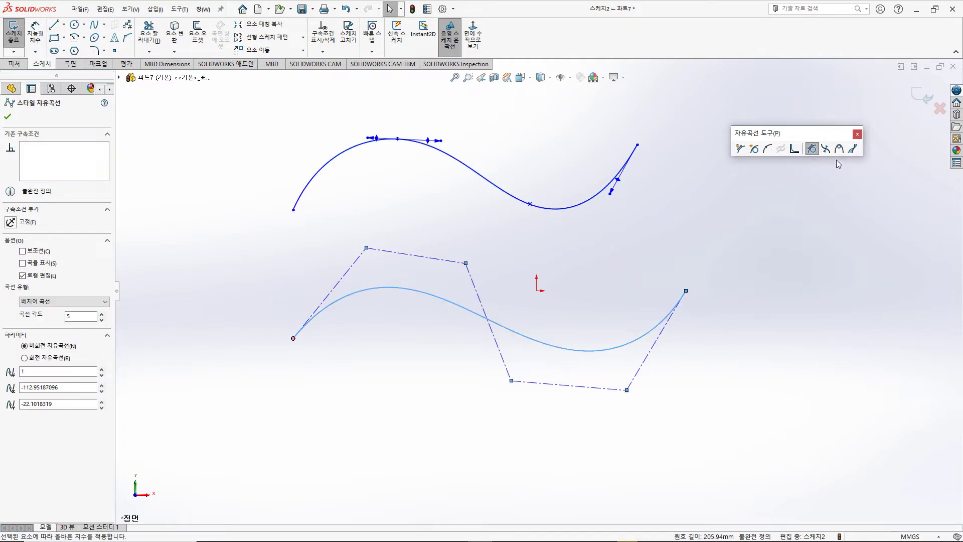
pyautogui.click(853, 148)
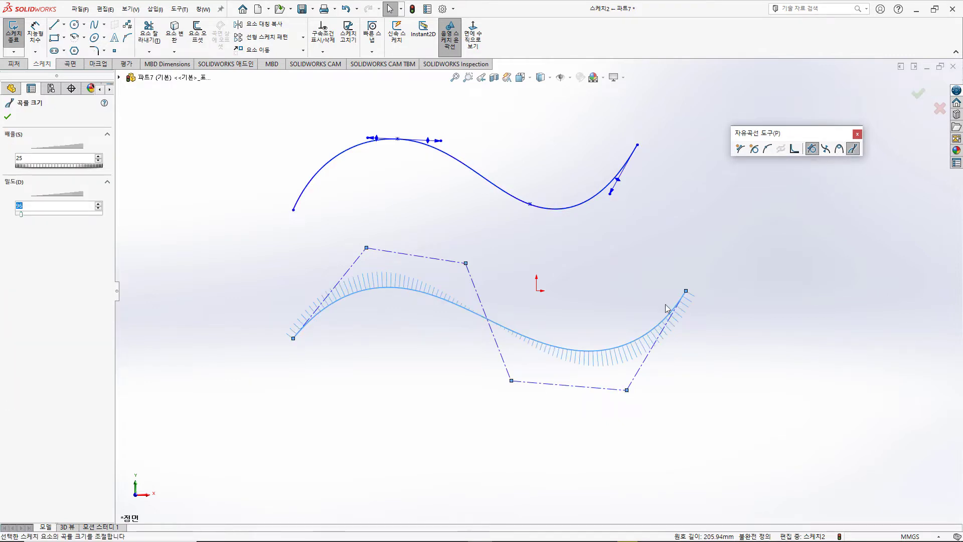
pyautogui.click(853, 149)
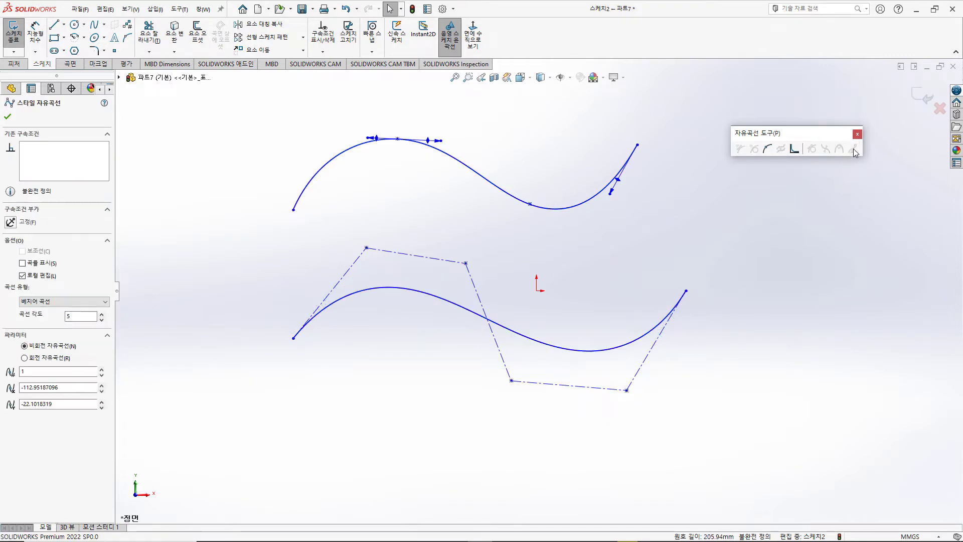
pyautogui.rightClick(665, 319)
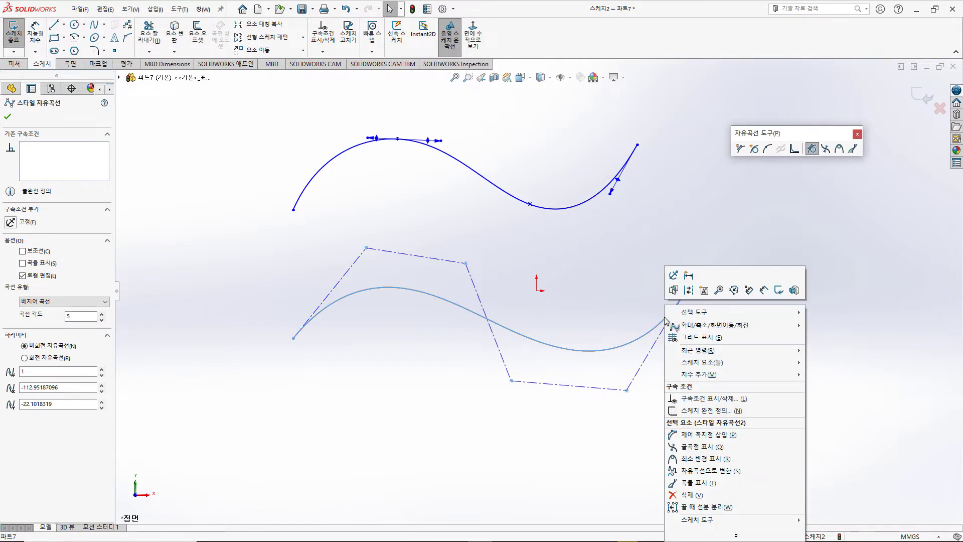
pyautogui.click(770, 212)
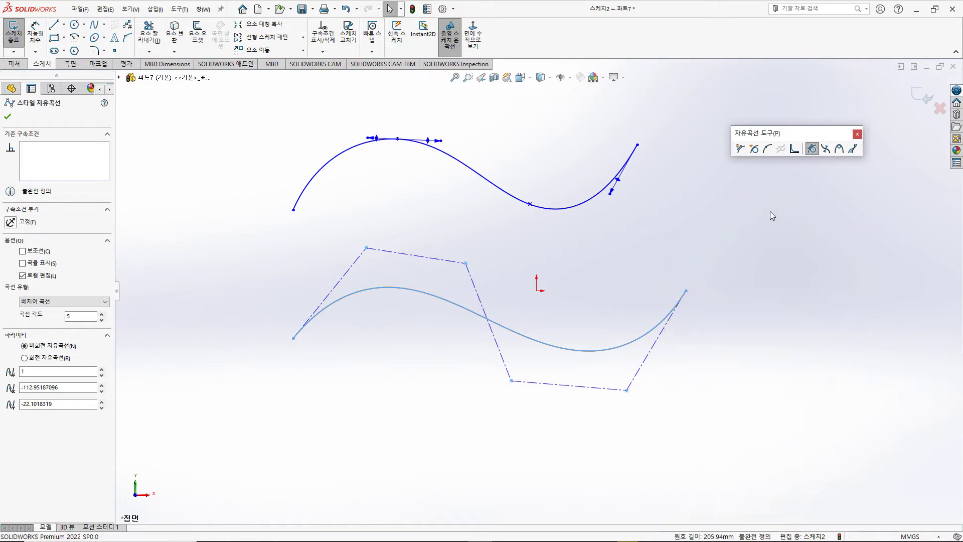
# Insert a spline point between the upper spline's two inner points and move it to about X -30.8, Y 58.2 mm
pyautogui.click(596, 195)
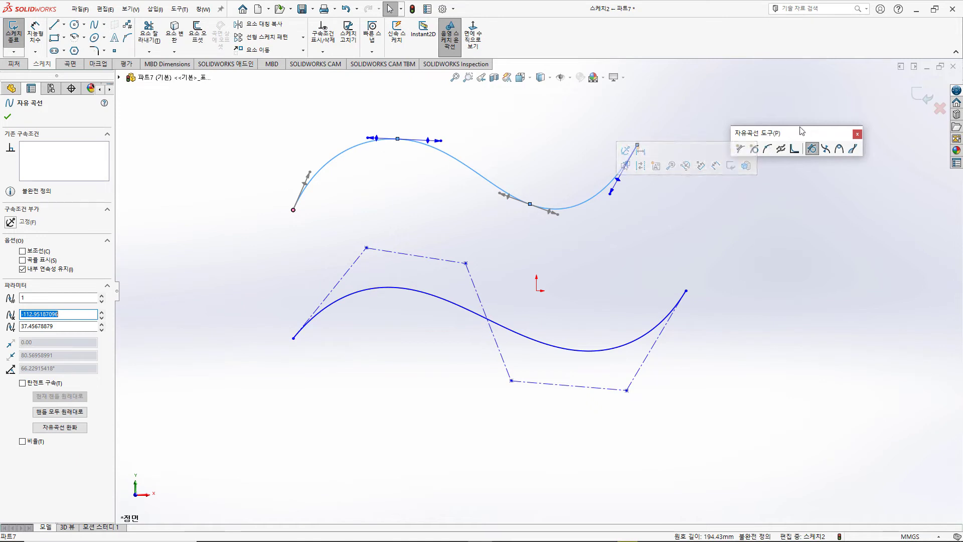
pyautogui.click(768, 150)
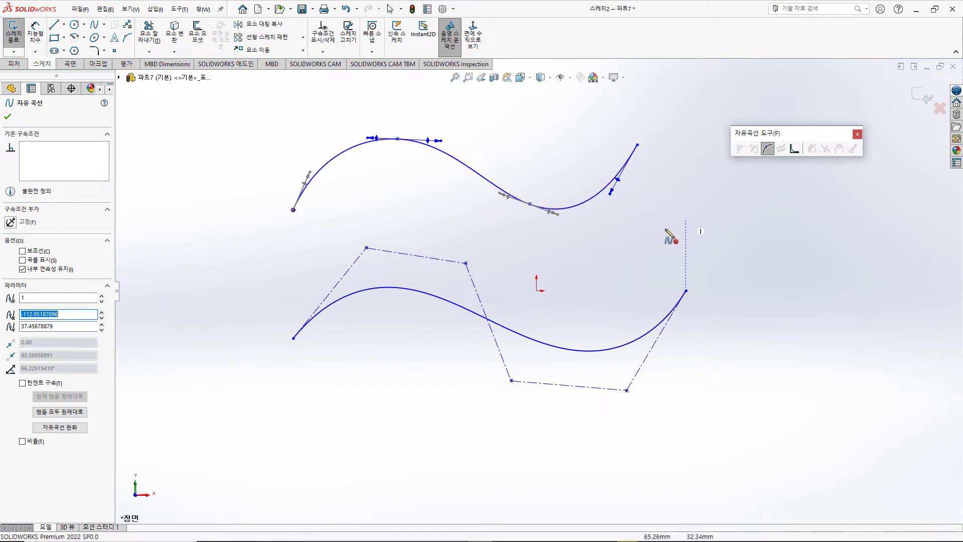
pyautogui.click(469, 167)
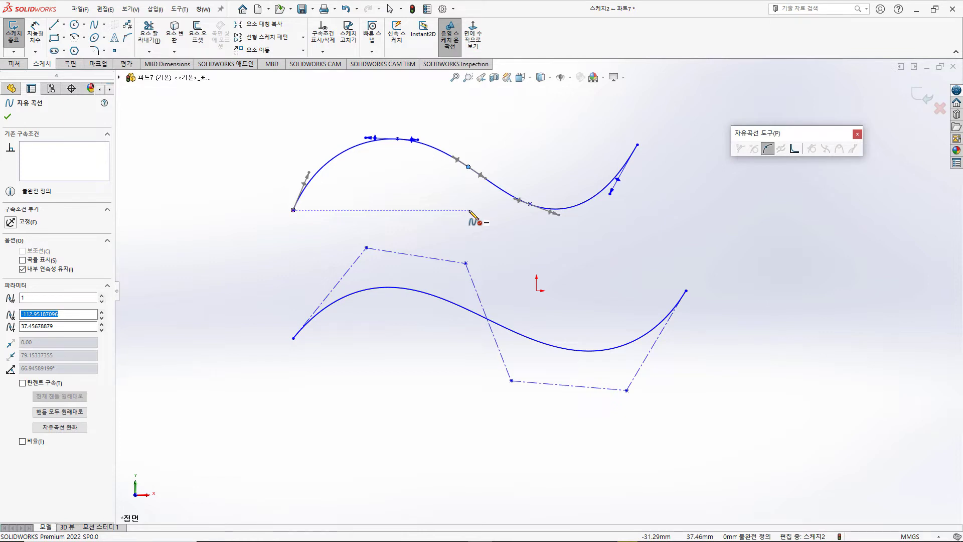
pyautogui.press('Escape')
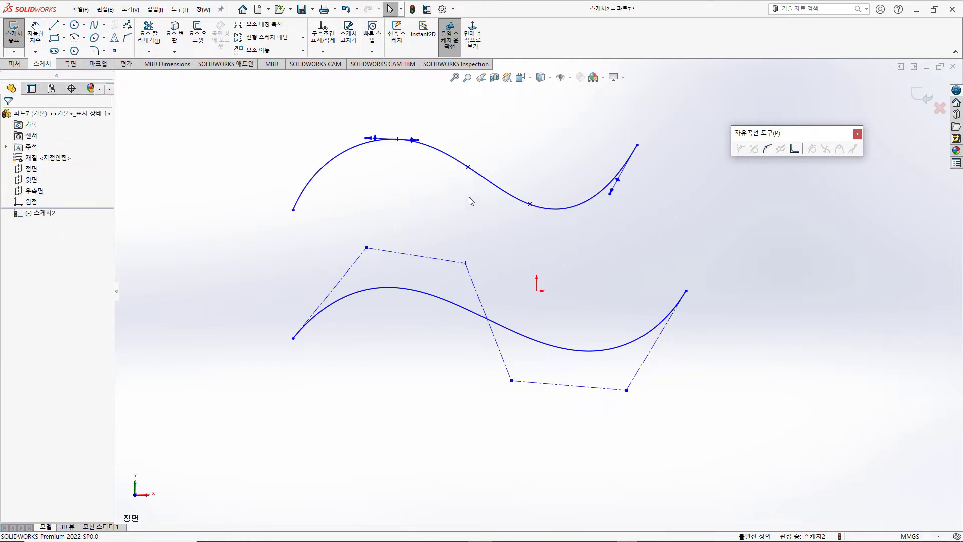
pyautogui.click(469, 167)
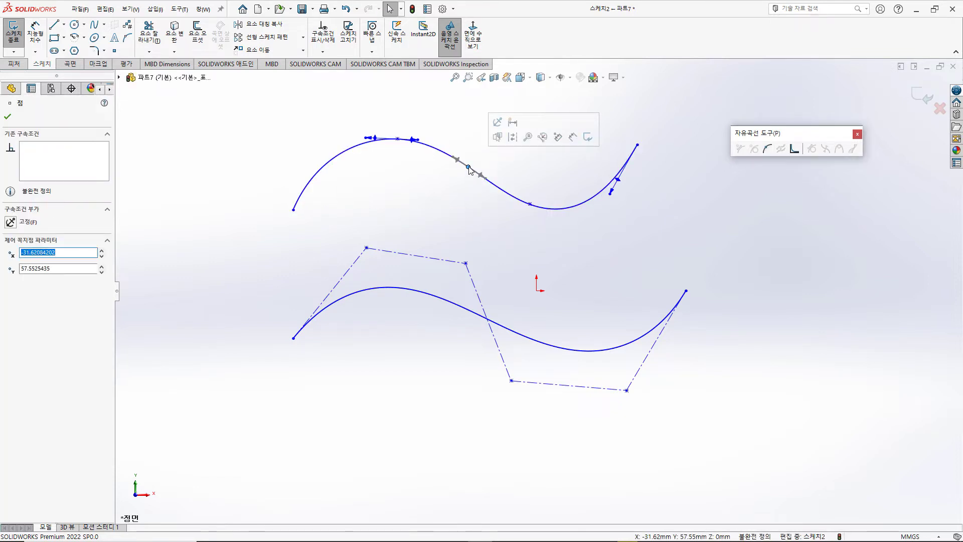
pyautogui.moveTo(468, 168); pyautogui.dragTo(471, 169)
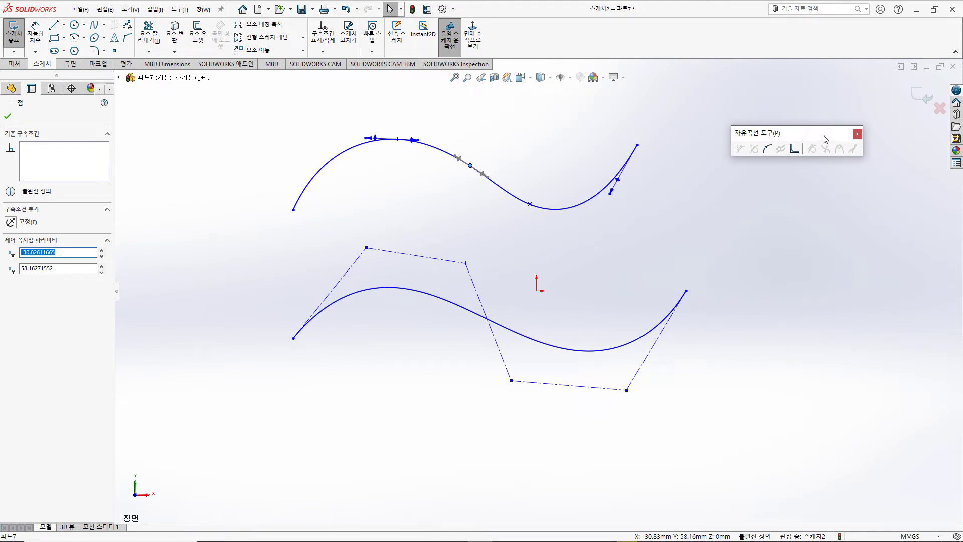
# Close the Spline Tools toolbar and clear the selection
pyautogui.click(857, 135)
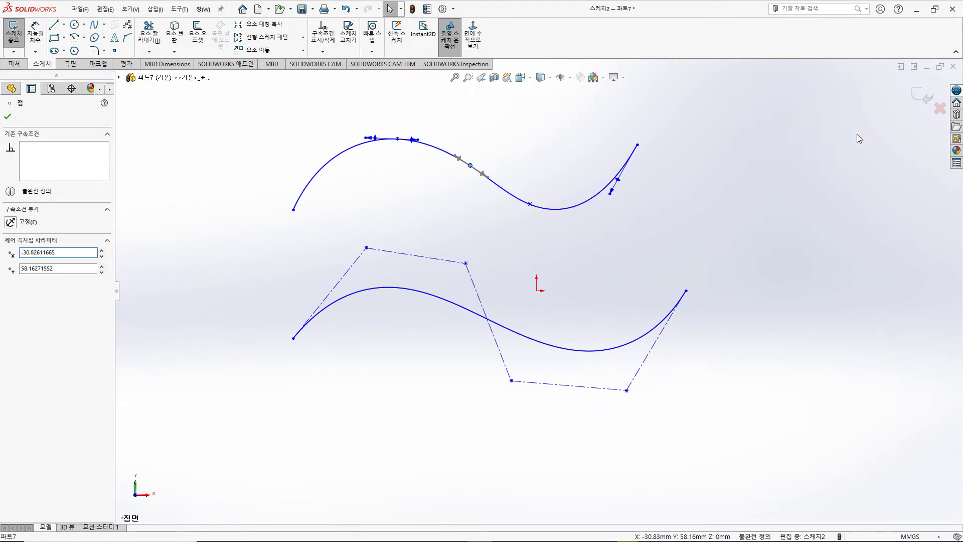
pyautogui.click(771, 171)
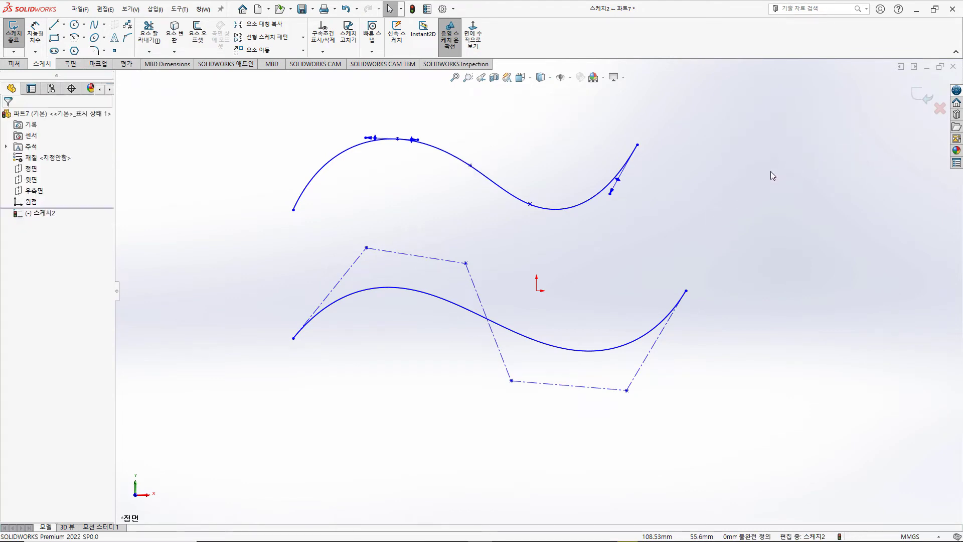
pyautogui.rightClick(581, 202)
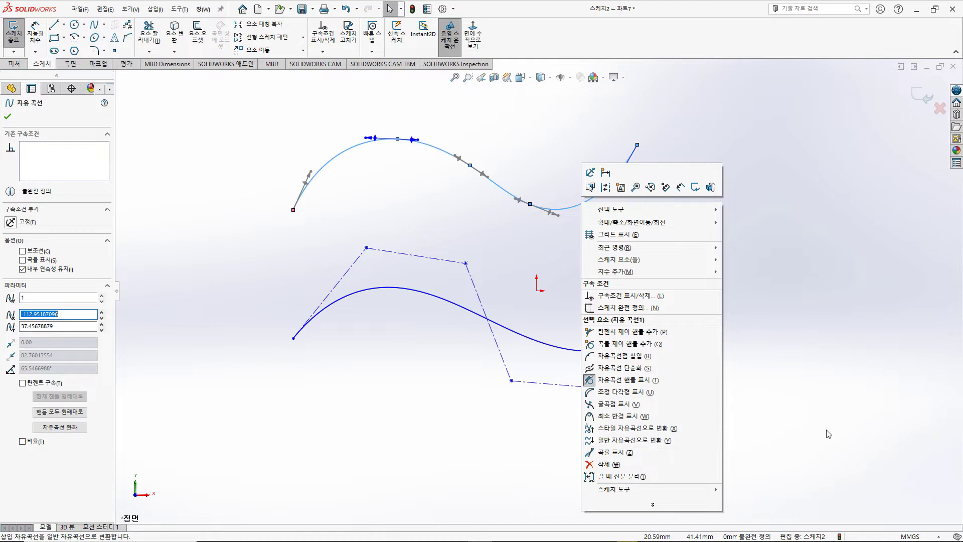
pyautogui.click(828, 447)
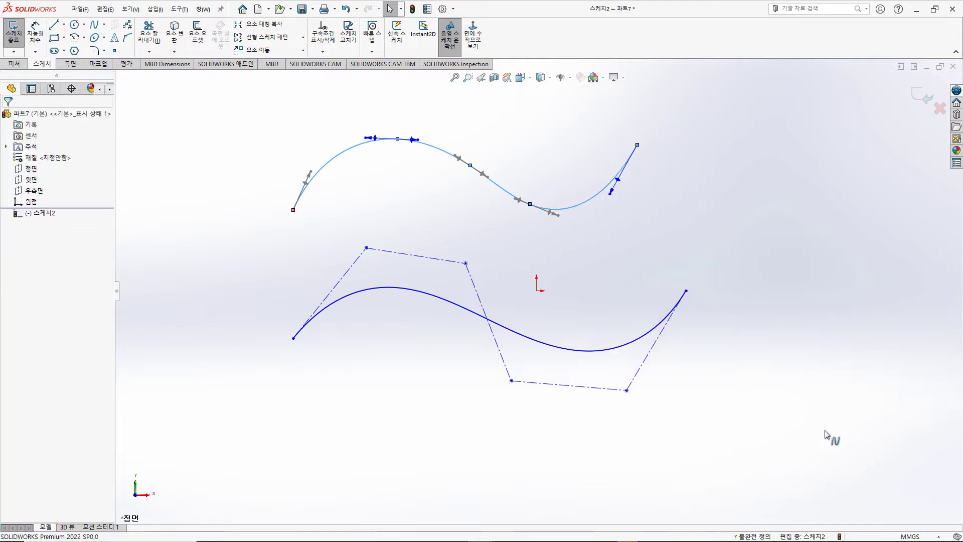
pyautogui.rightClick(628, 345)
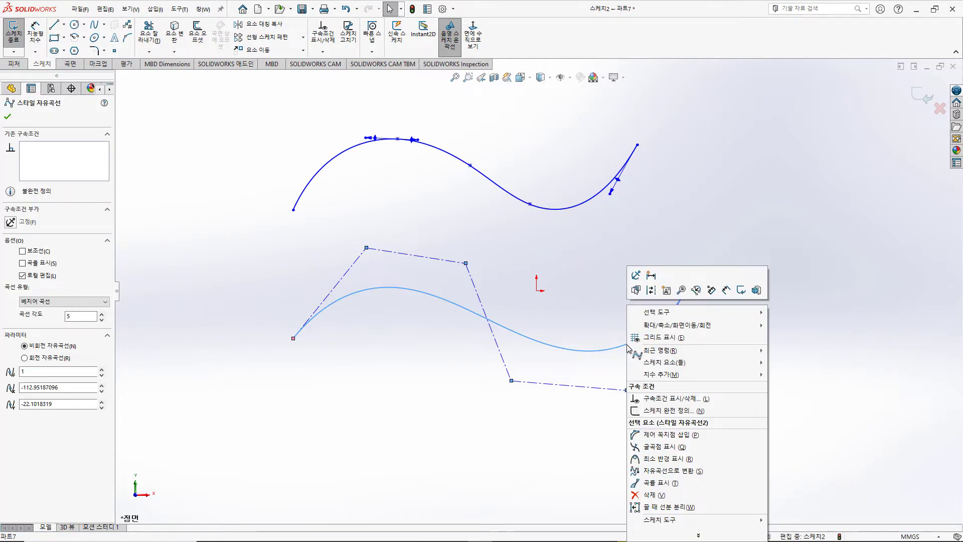
pyautogui.click(683, 475)
# Move the style spline down to a start point near X -117, Y -78.5 mm and the upper spline up to X -119.2, Y 78.2 mm
pyautogui.moveTo(514, 338); pyautogui.dragTo(502, 464)
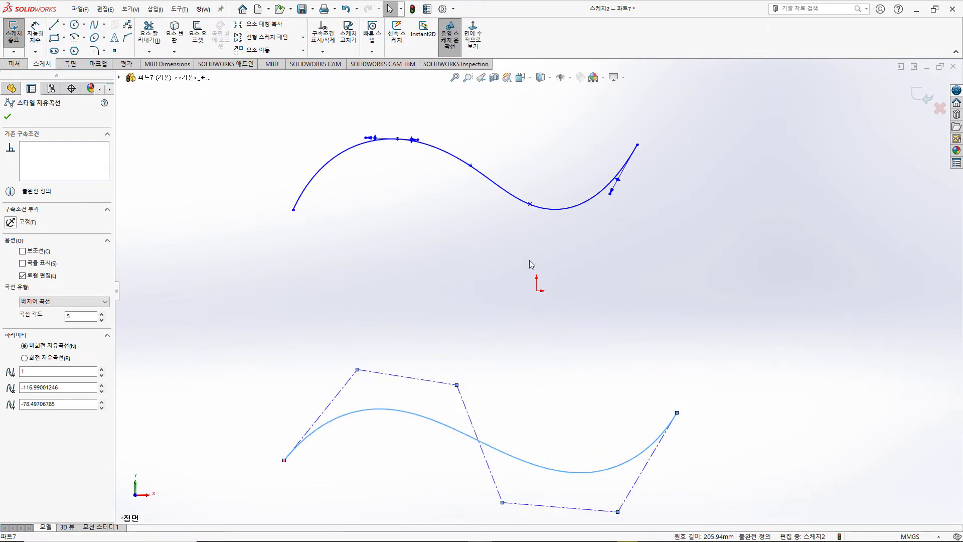
pyautogui.moveTo(517, 195); pyautogui.dragTo(519, 170)
pyautogui.scroll(-1, 546, 280)
pyautogui.scroll(3, 546, 279)
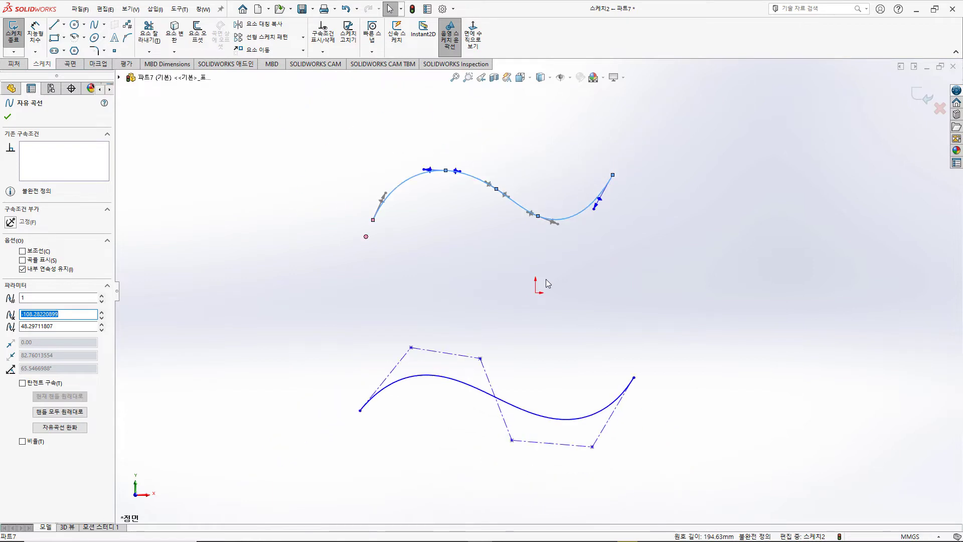
pyautogui.moveTo(520, 217); pyautogui.dragTo(500, 167)
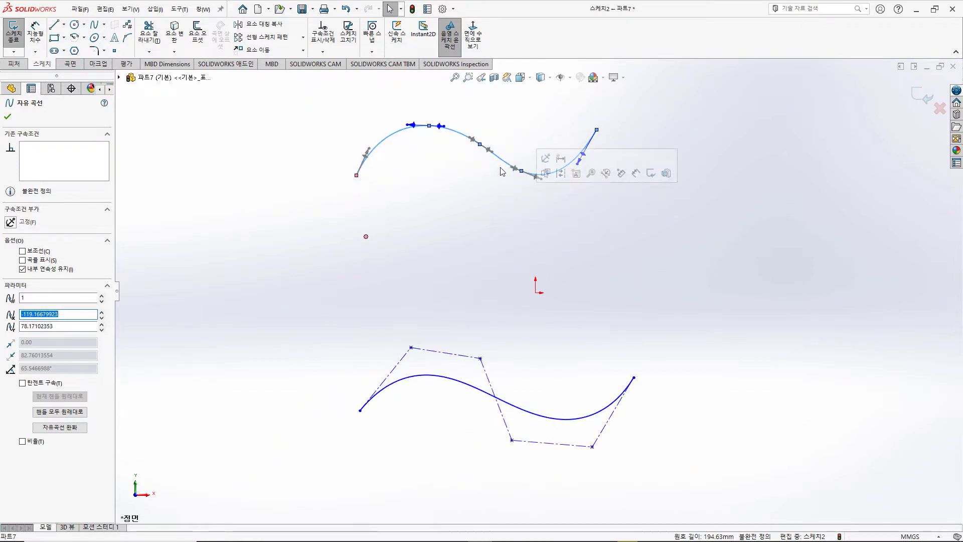
pyautogui.click(499, 187)
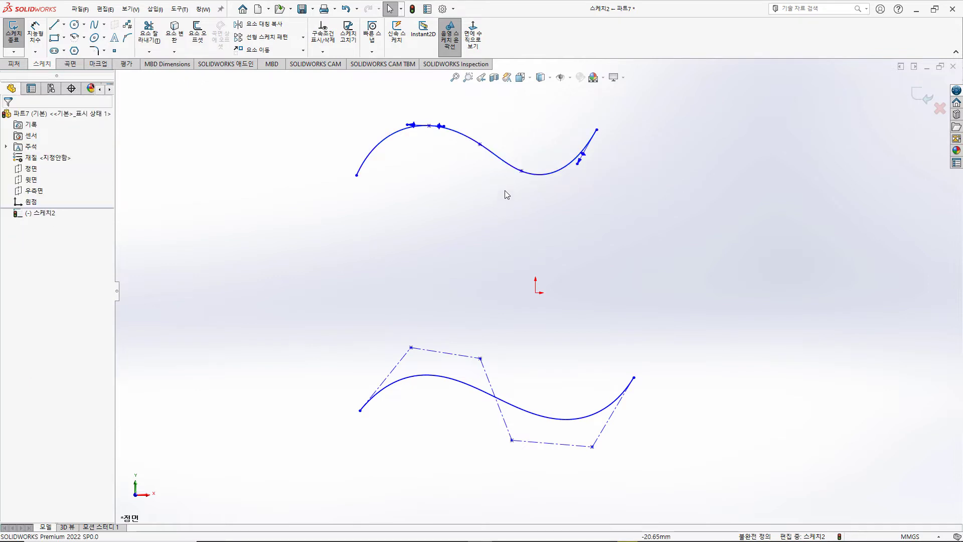
# Copy the upper spline twice below itself, with the copies' start points at about Y 46.5 and Y 13.8 mm
pyautogui.moveTo(504, 169); pyautogui.dragTo(499, 223)
pyautogui.hotkey('ctrl', 'z')
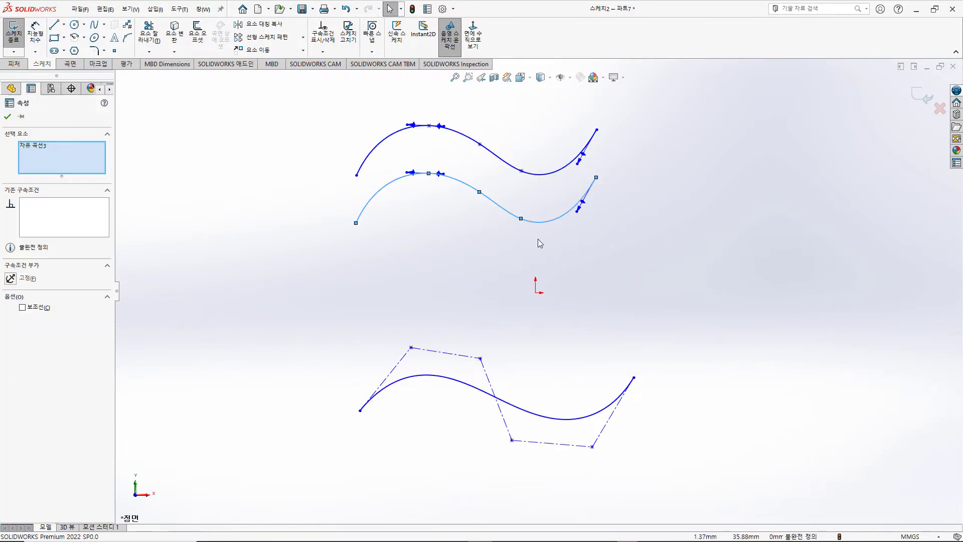
pyautogui.click(534, 240)
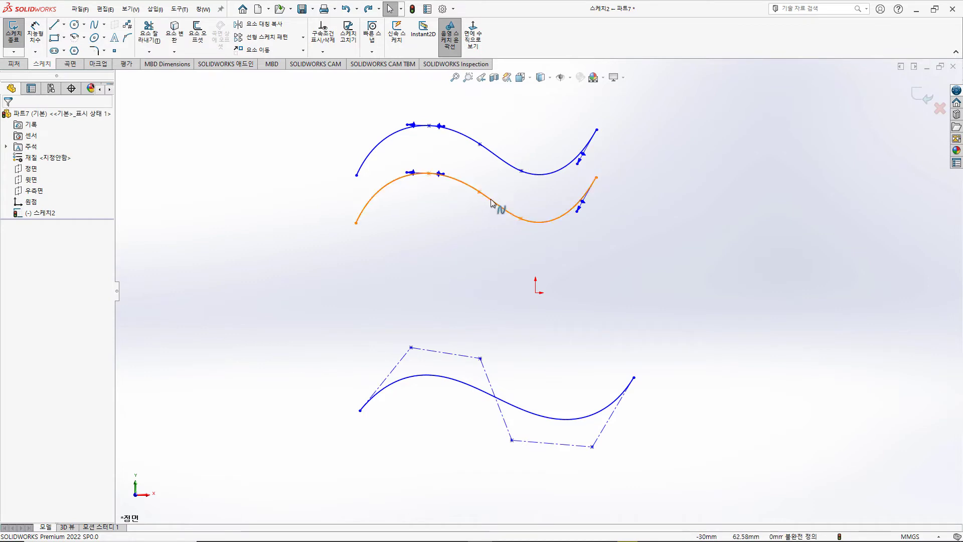
pyautogui.keyDown('ctrl'); pyautogui.moveTo(491, 203); pyautogui.dragTo(491, 251); pyautogui.keyUp('ctrl')
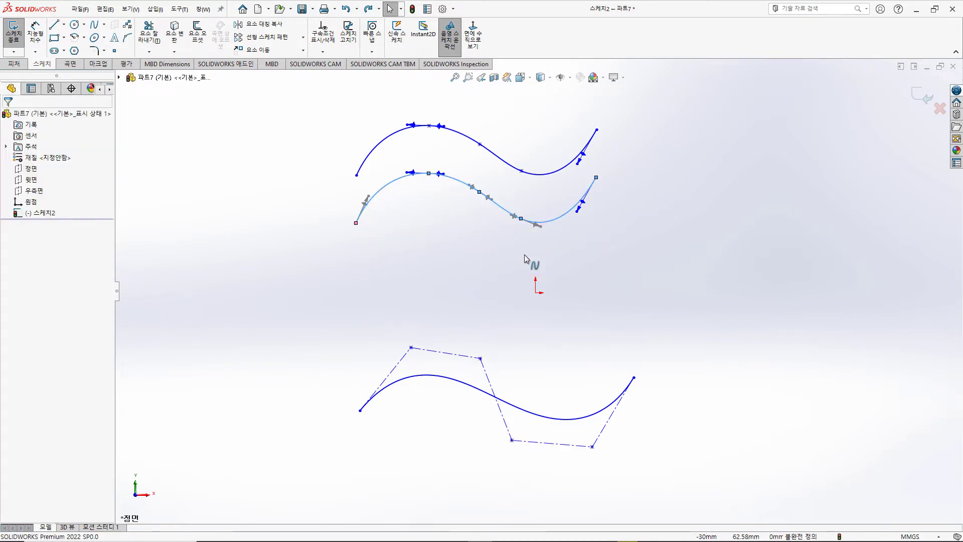
pyautogui.click(545, 177)
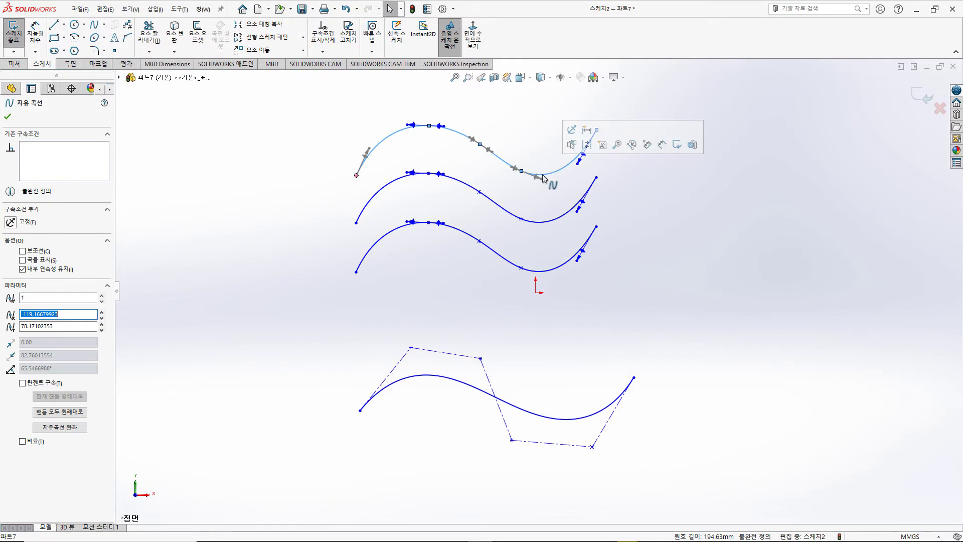
# Convert the first copy, directly below the original upper spline, into a style spline
pyautogui.rightClick(549, 225)
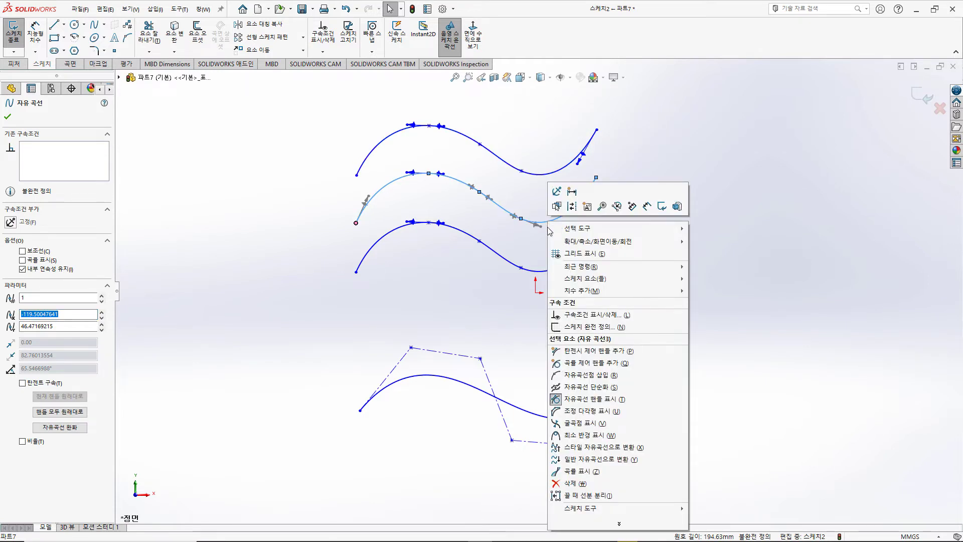
pyautogui.click(627, 447)
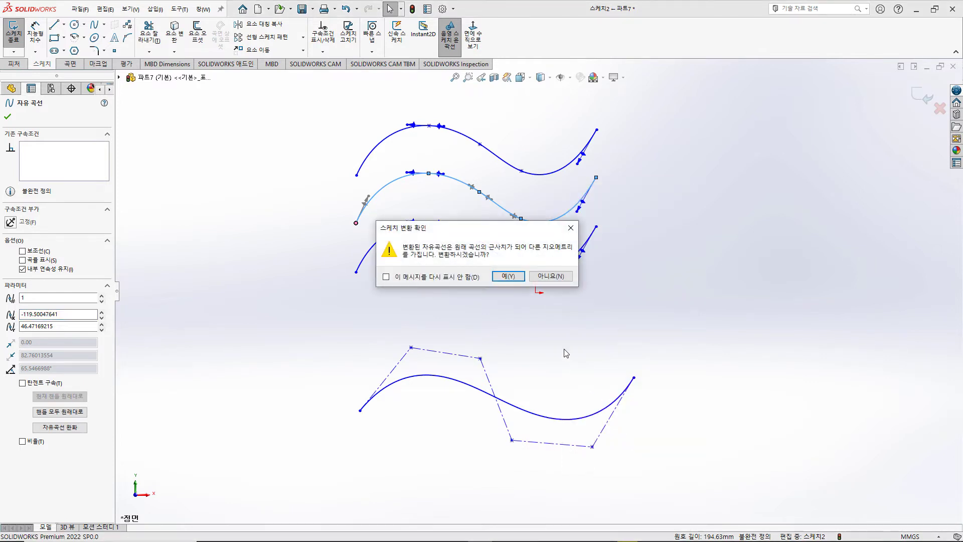
pyautogui.click(509, 277)
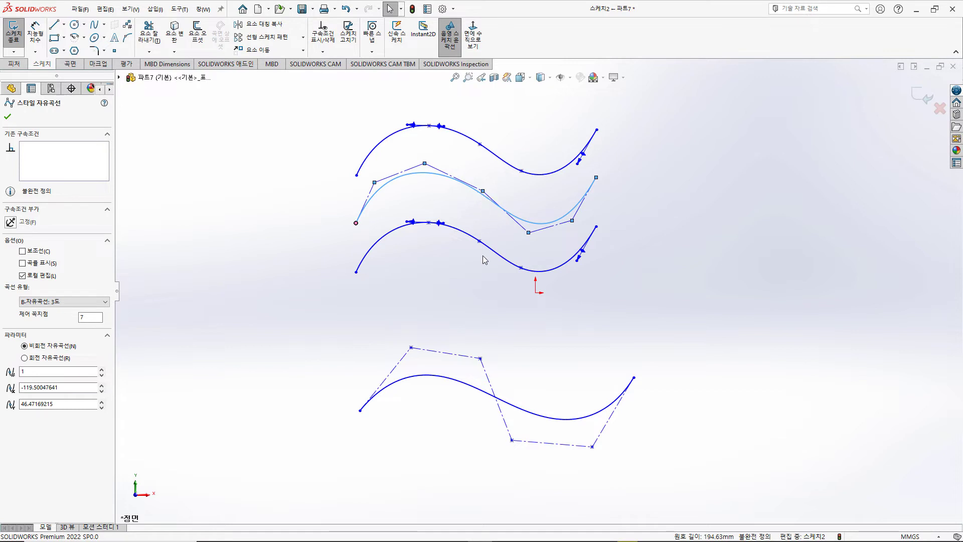
# Convert the second copy, just above the origin, into a general spline
pyautogui.click(483, 283)
pyautogui.rightClick(492, 252)
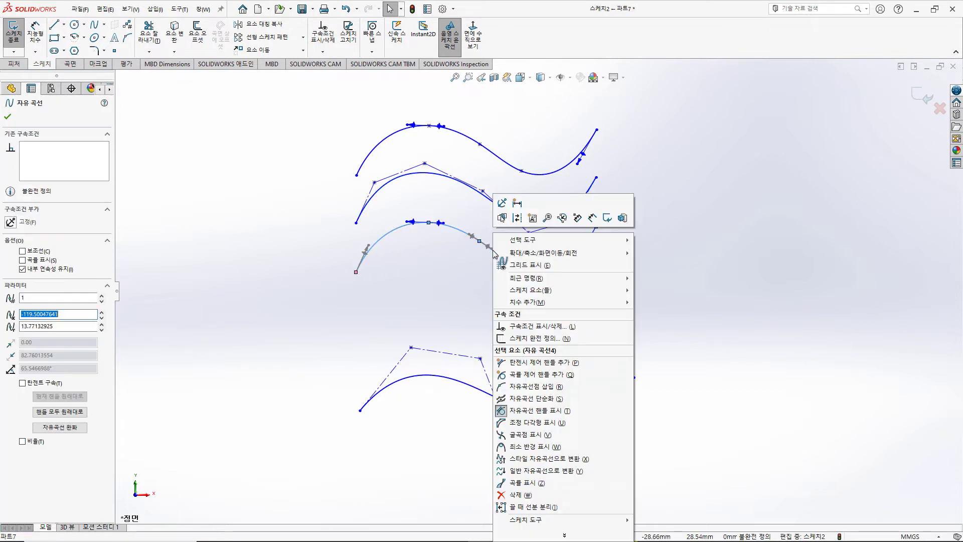
pyautogui.click(537, 474)
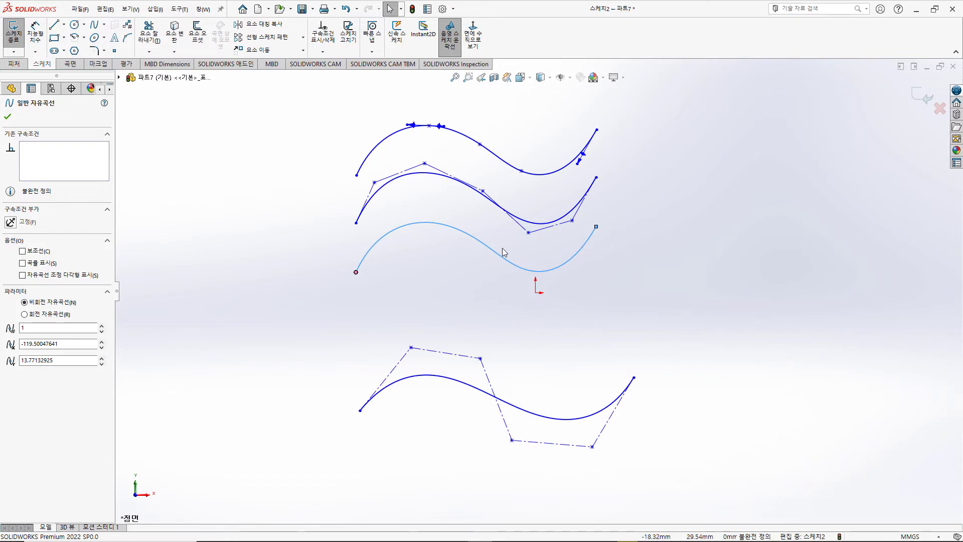
# Fix the end point nearest the origin on the general spline and move its start point down to about Y 12.9 mm
pyautogui.click(479, 244)
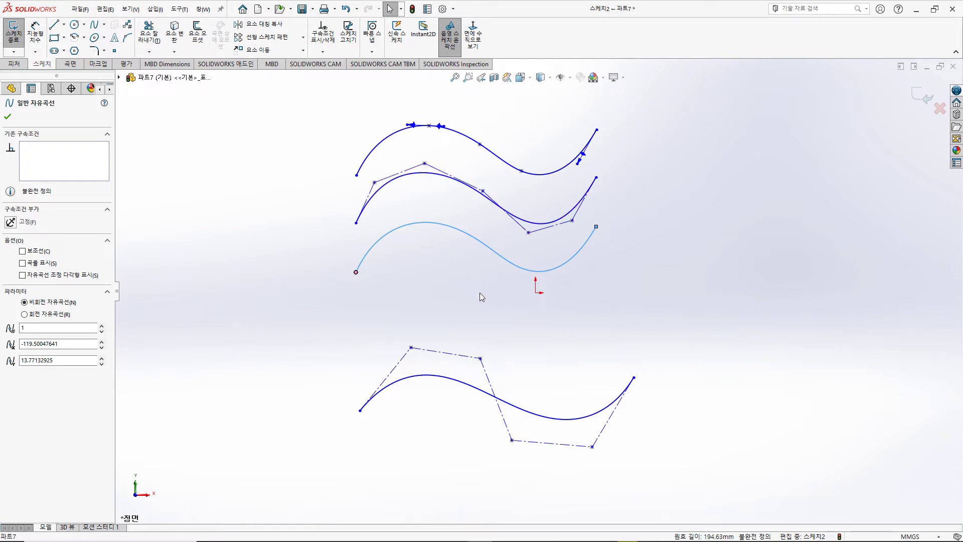
pyautogui.click(598, 291)
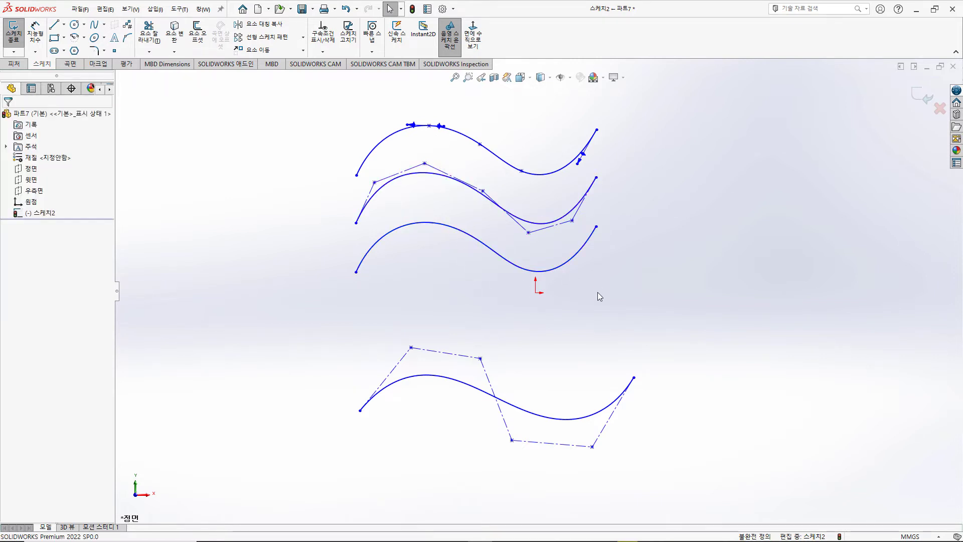
pyautogui.click(596, 226)
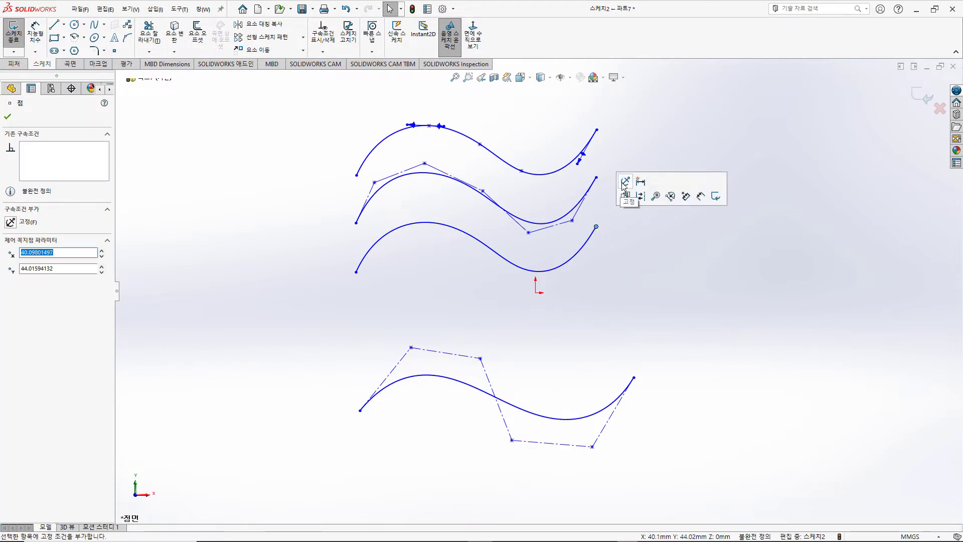
pyautogui.click(625, 195)
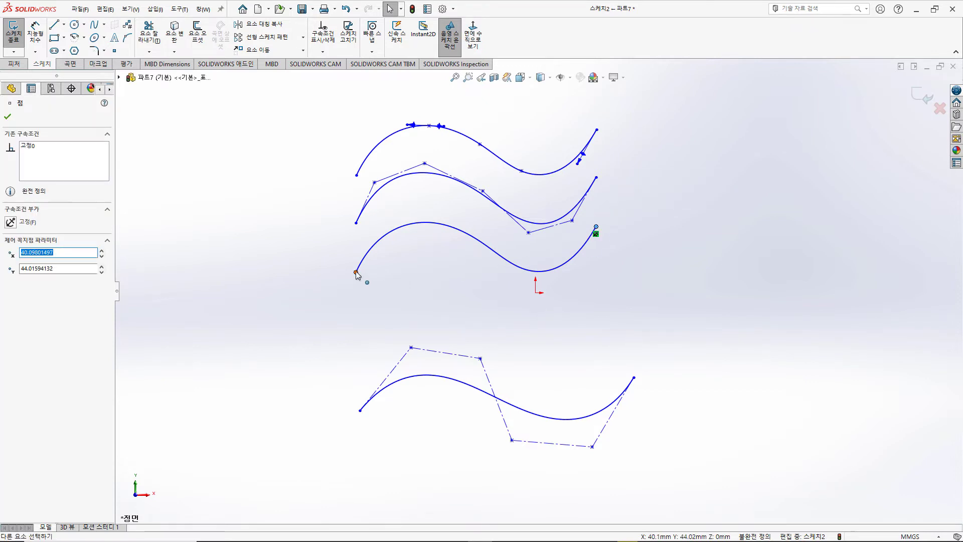
pyautogui.moveTo(356, 273)
pyautogui.mouseDown()
pyautogui.moveTo(426, 269)
pyautogui.moveTo(445, 280)
pyautogui.moveTo(667, 302)
pyautogui.moveTo(430, 320)
pyautogui.moveTo(461, 290)
pyautogui.moveTo(392, 295)
pyautogui.moveTo(356, 273)
pyautogui.mouseUp()
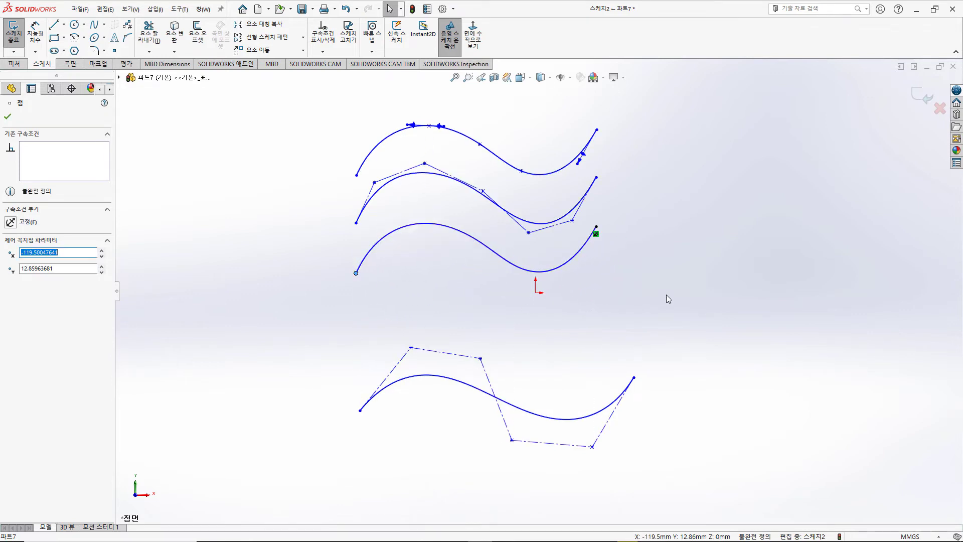
pyautogui.click(665, 268)
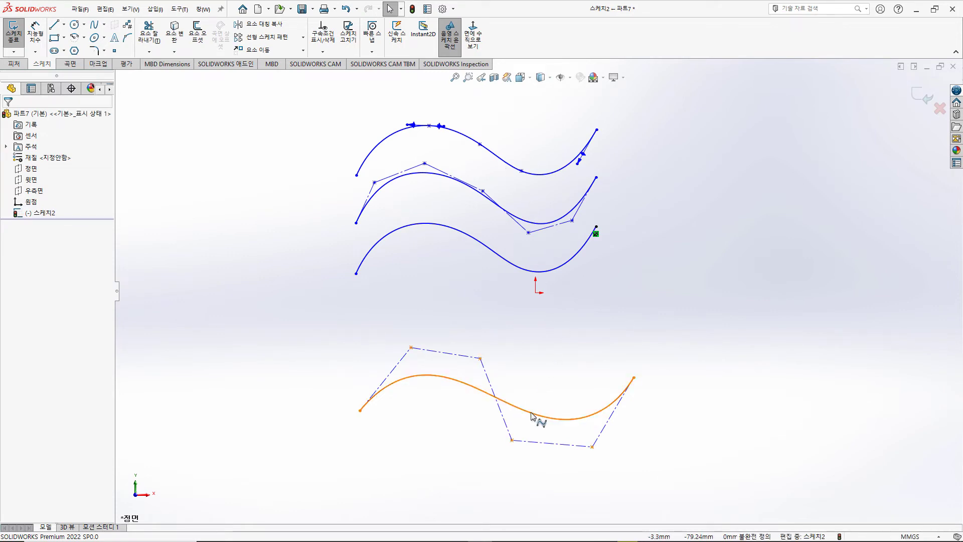
# Move the style spline up to a start point near X -124.2, Y -45 mm and copy it below, starting near X -123.8, Y -87.1 mm
pyautogui.moveTo(532, 415); pyautogui.dragTo(521, 366)
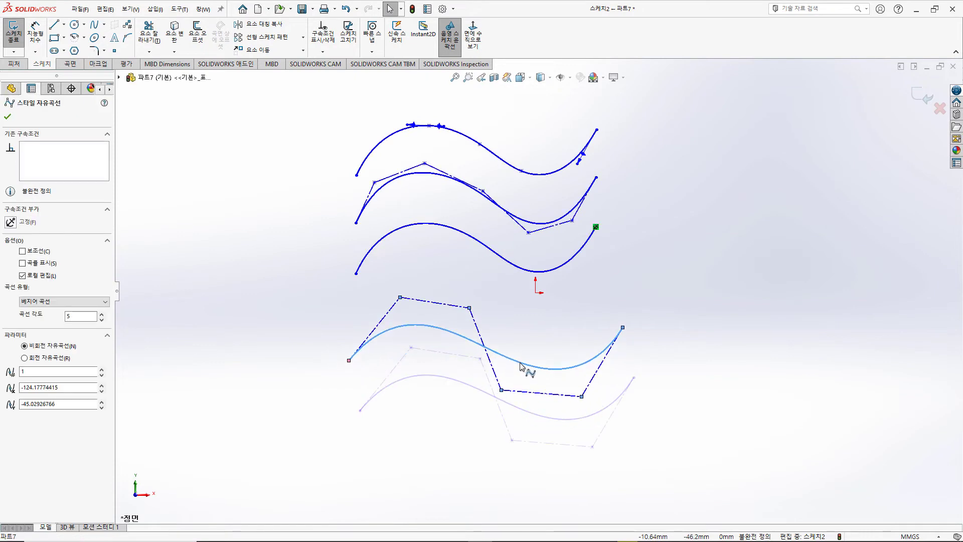
pyautogui.click(595, 420)
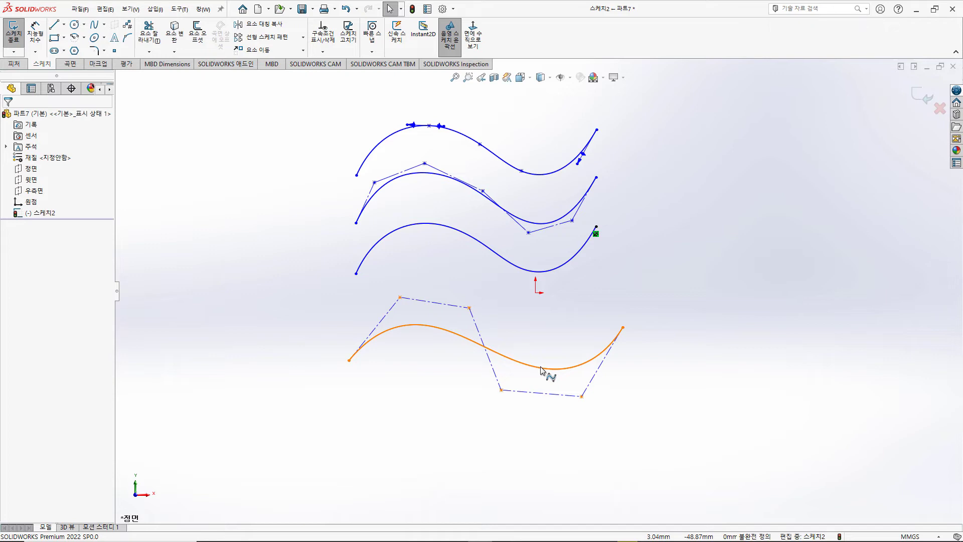
pyautogui.rightClick(540, 369)
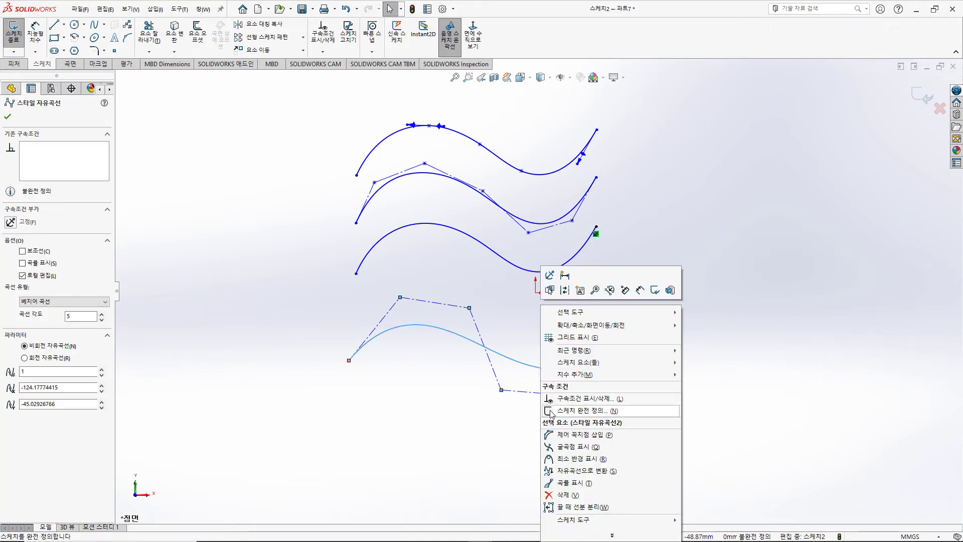
pyautogui.click(444, 423)
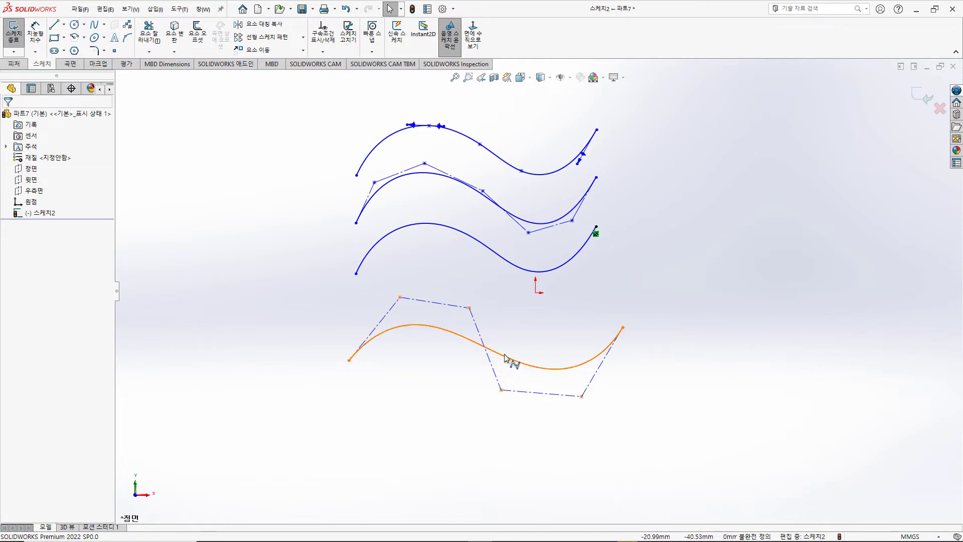
pyautogui.moveTo(512, 361); pyautogui.dragTo(506, 423)
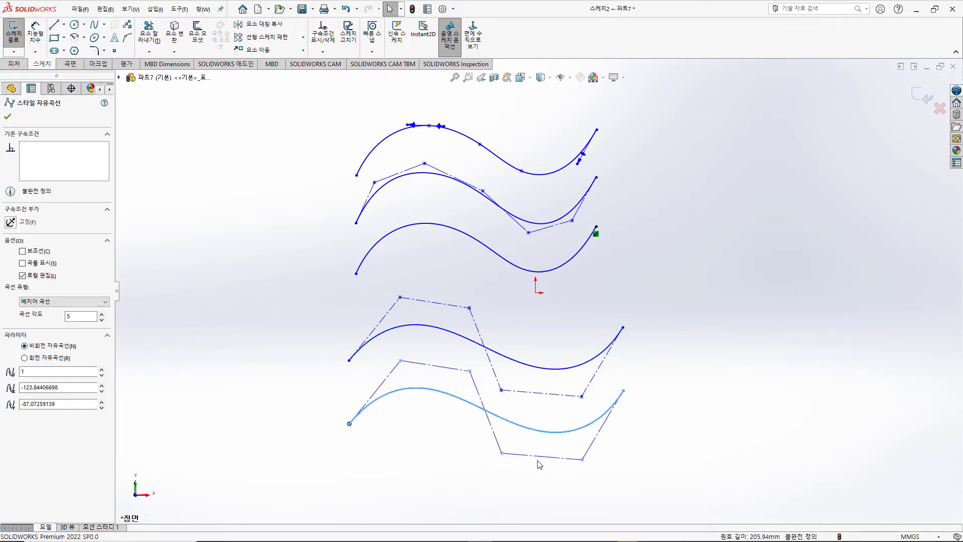
# Convert the copied style spline at the bottom of the sketch into a regular spline and examine its points and handles
pyautogui.rightClick(573, 432)
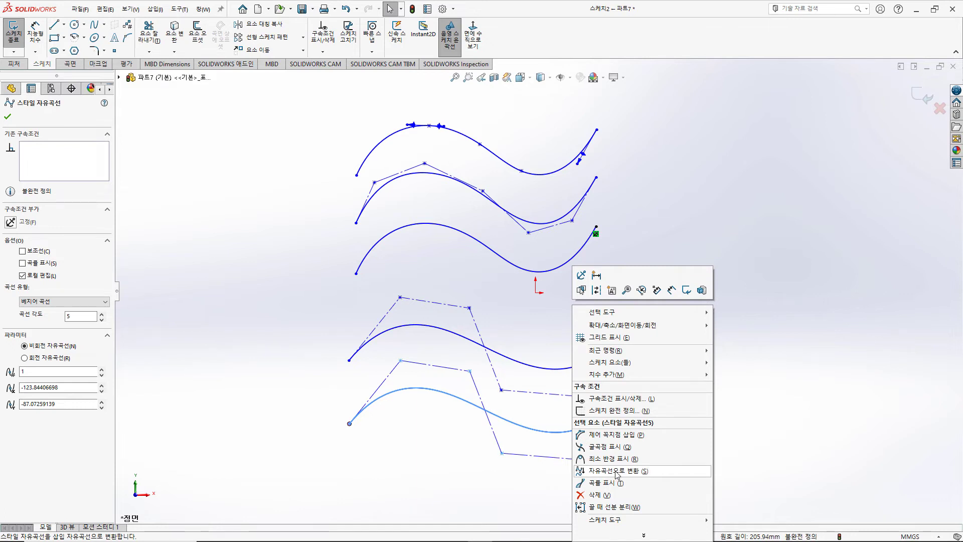
pyautogui.click(617, 473)
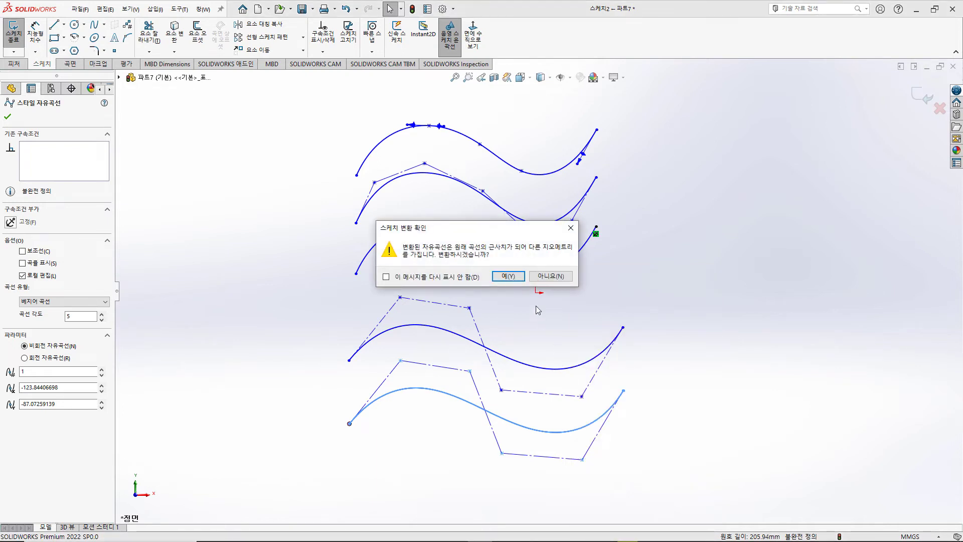
pyautogui.click(516, 277)
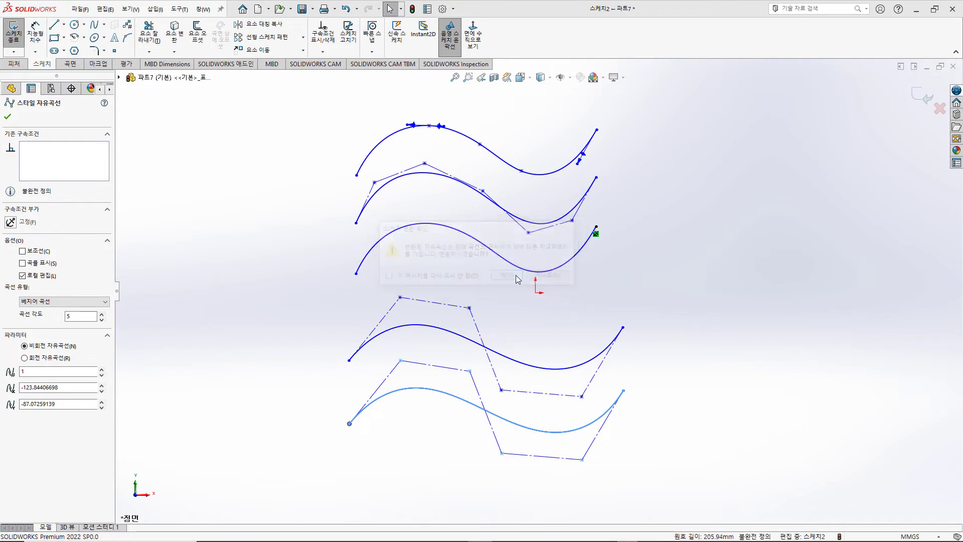
pyautogui.click(705, 428)
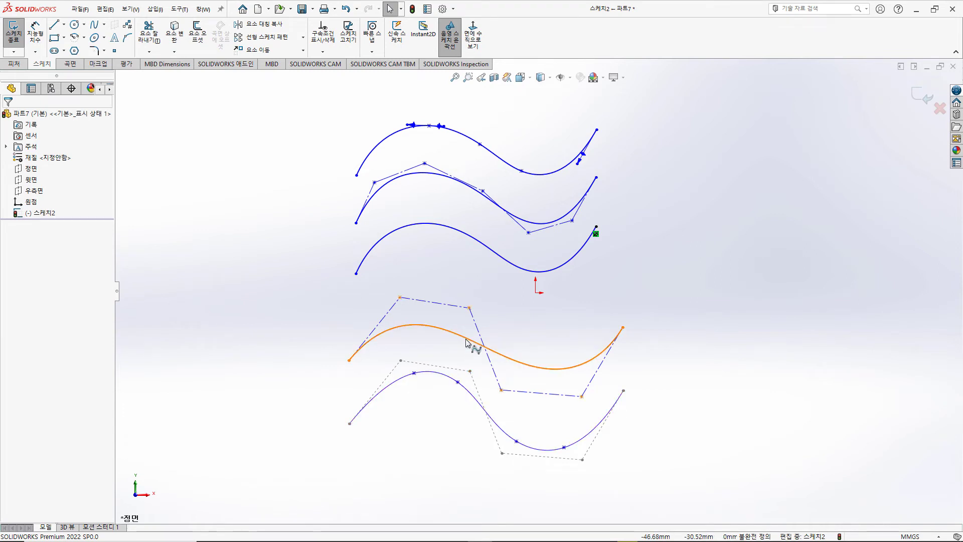
pyautogui.click(467, 394)
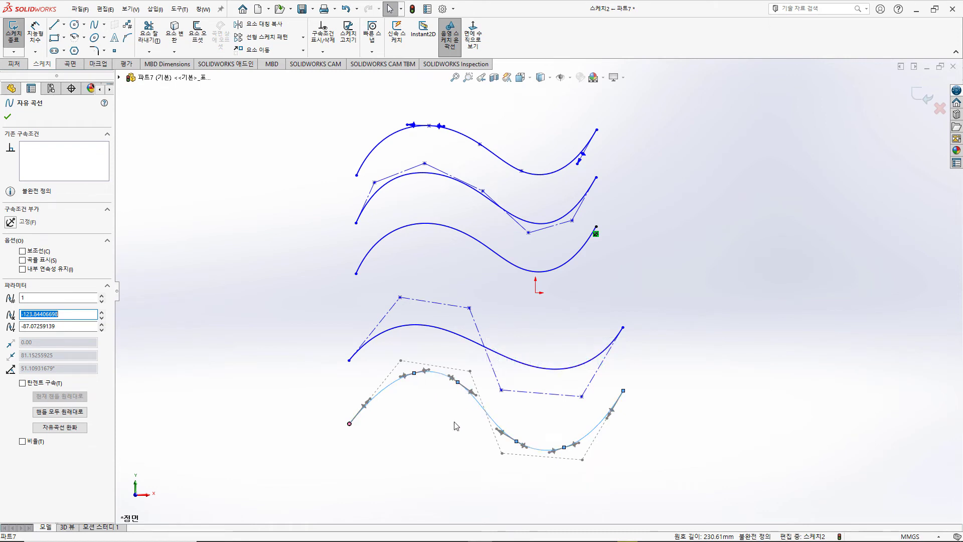
pyautogui.click(453, 436)
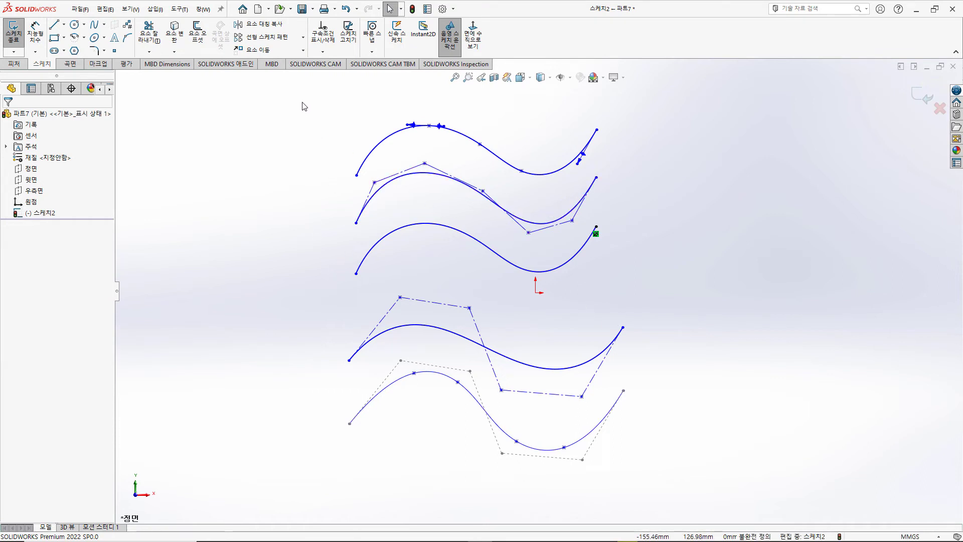
# Delete the three splines above the origin together with their control polygon
pyautogui.moveTo(302, 106); pyautogui.dragTo(462, 218)
pyautogui.moveTo(536, 128); pyautogui.dragTo(392, 244)
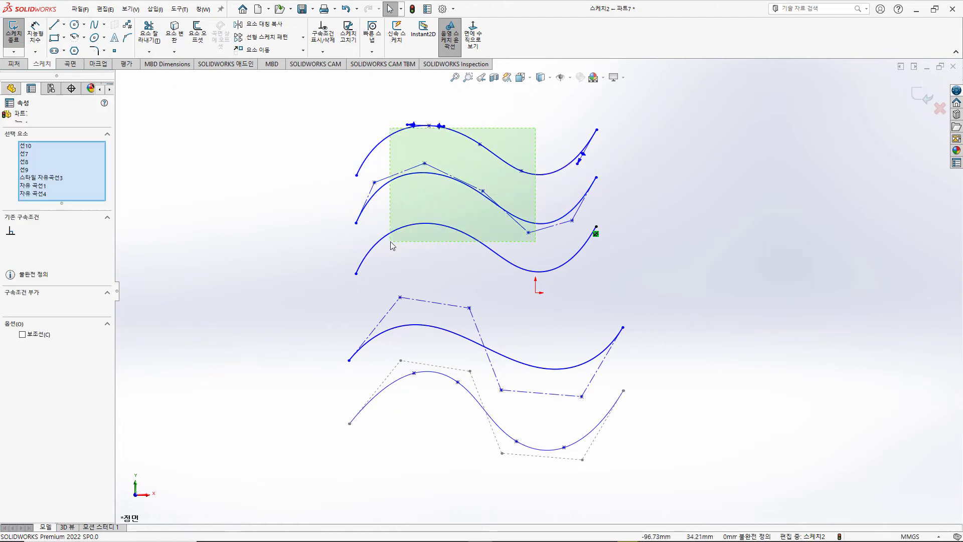
pyautogui.press('Delete')
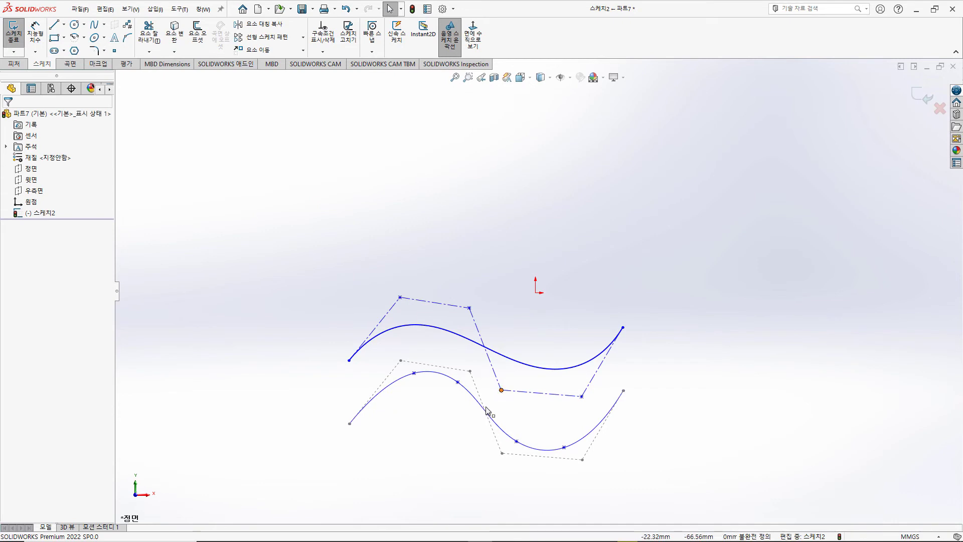
# Move the style spline's lower-left control vertex to about X -36.7, Y -65.2 mm and delete the converted spline below it
pyautogui.moveTo(501, 390); pyautogui.dragTo(481, 391)
pyautogui.click(716, 377)
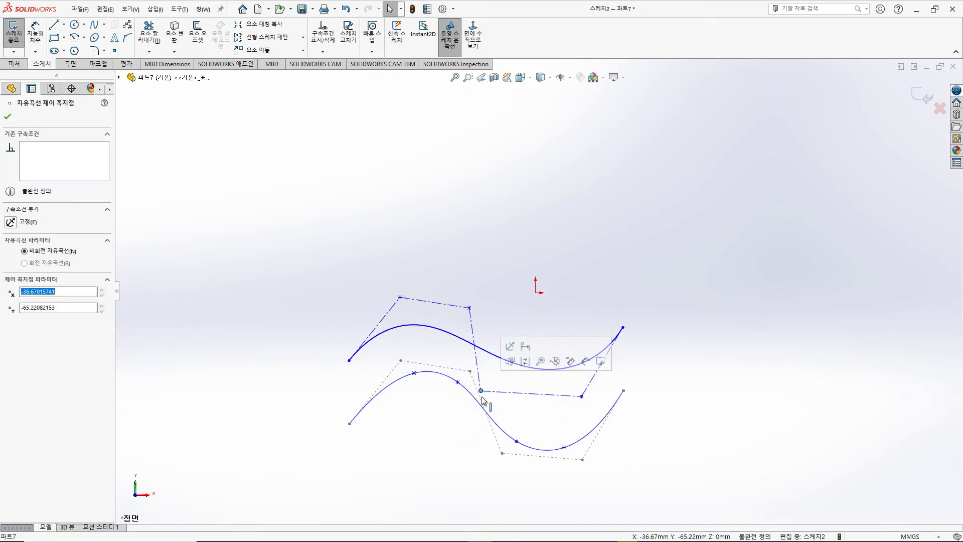
pyautogui.moveTo(534, 421); pyautogui.dragTo(460, 465)
pyautogui.press('Delete')
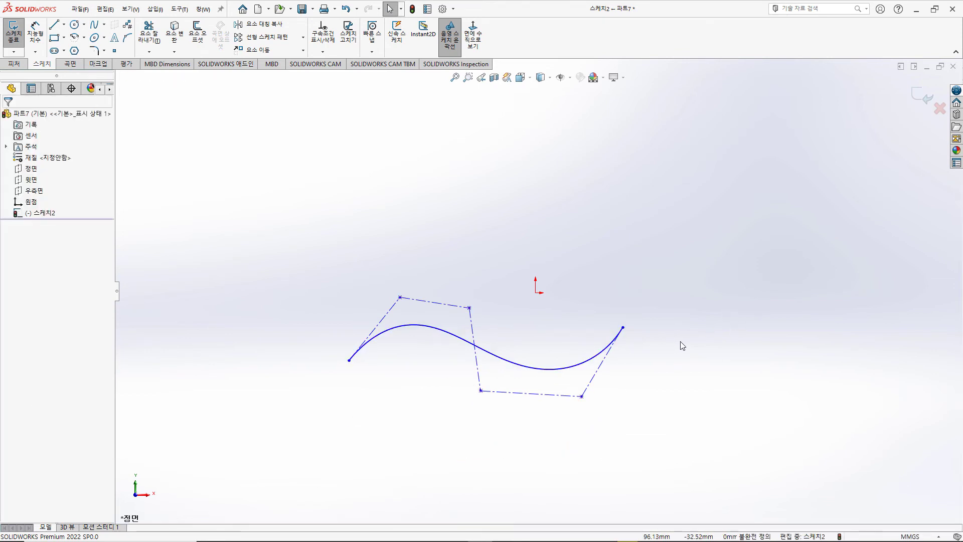
# Exit the sketch and extrude the remaining style spline as a blind surface 75 mm deep
pyautogui.click(919, 94)
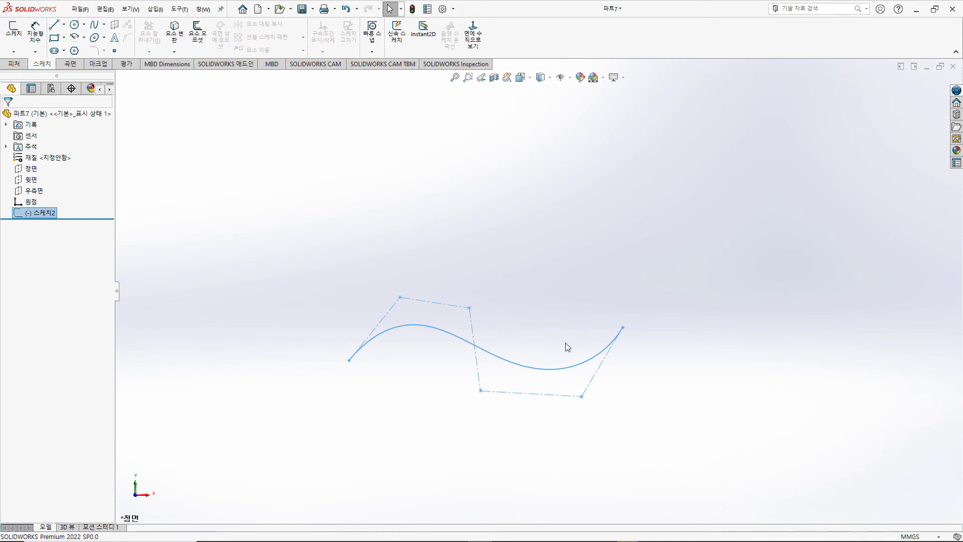
pyautogui.moveTo(502, 407); pyautogui.dragTo(468, 404, button='middle')
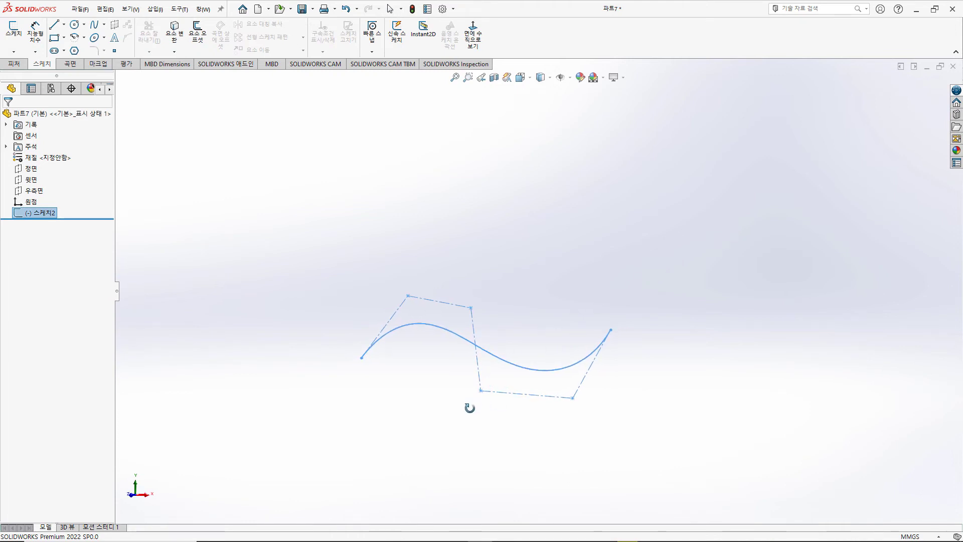
pyautogui.click(69, 63)
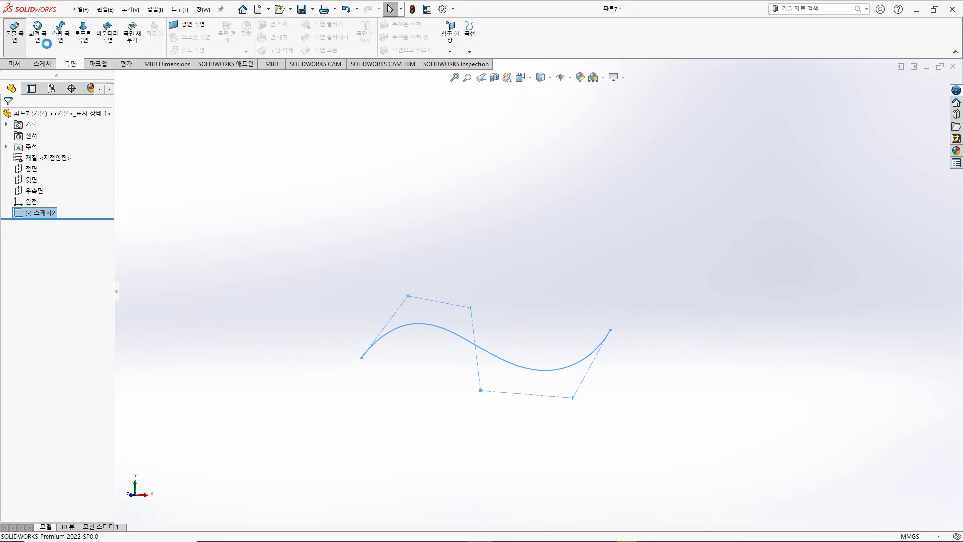
pyautogui.click(19, 35)
pyautogui.moveTo(488, 375); pyautogui.dragTo(441, 400, button='middle')
pyautogui.moveTo(469, 365); pyautogui.dragTo(379, 377)
pyautogui.moveTo(490, 408); pyautogui.dragTo(516, 430, button='middle')
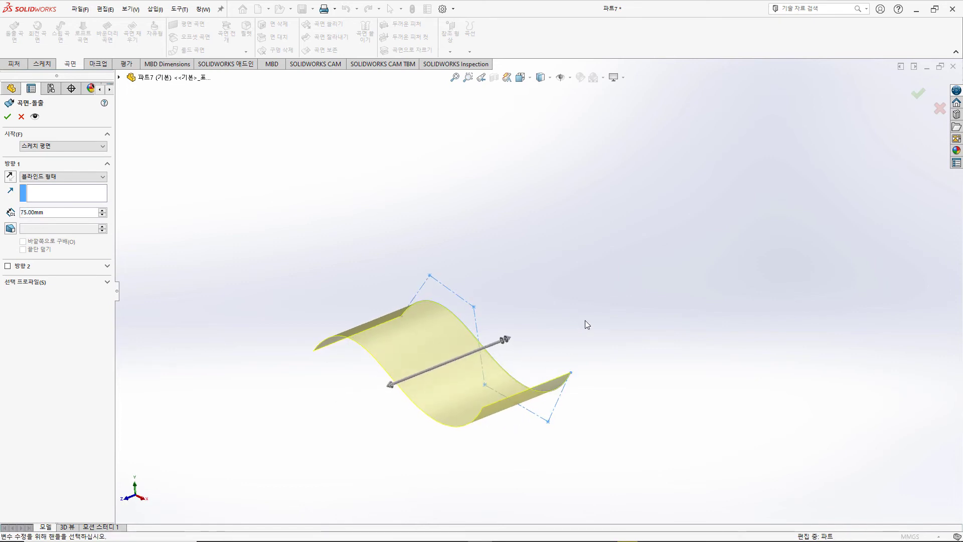
pyautogui.click(8, 116)
# Draw a closed spline on surface through four points on the upper half of the wavy surface
pyautogui.moveTo(576, 362); pyautogui.dragTo(525, 352, button='middle')
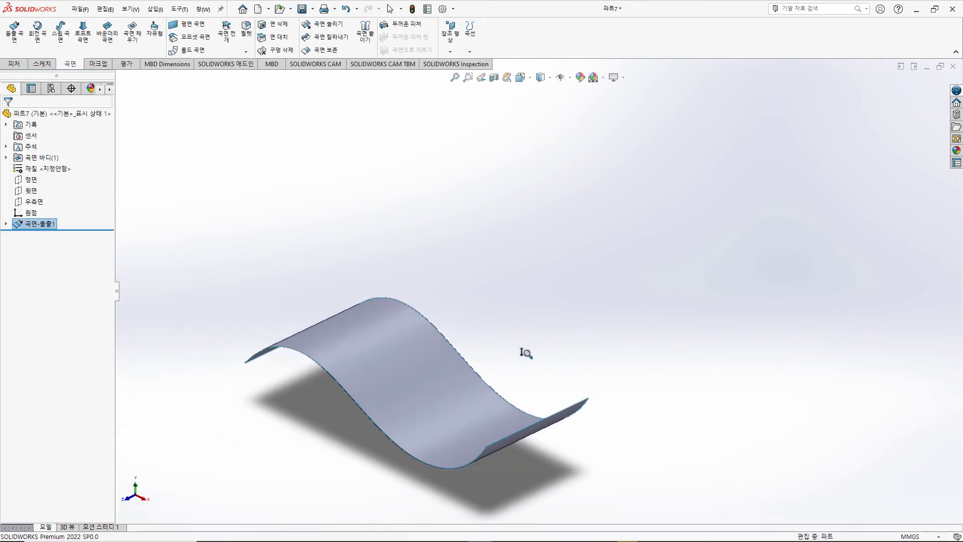
pyautogui.keyDown('ctrl'); pyautogui.moveTo(485, 380); pyautogui.dragTo(568, 293, button='middle'); pyautogui.keyUp('ctrl')
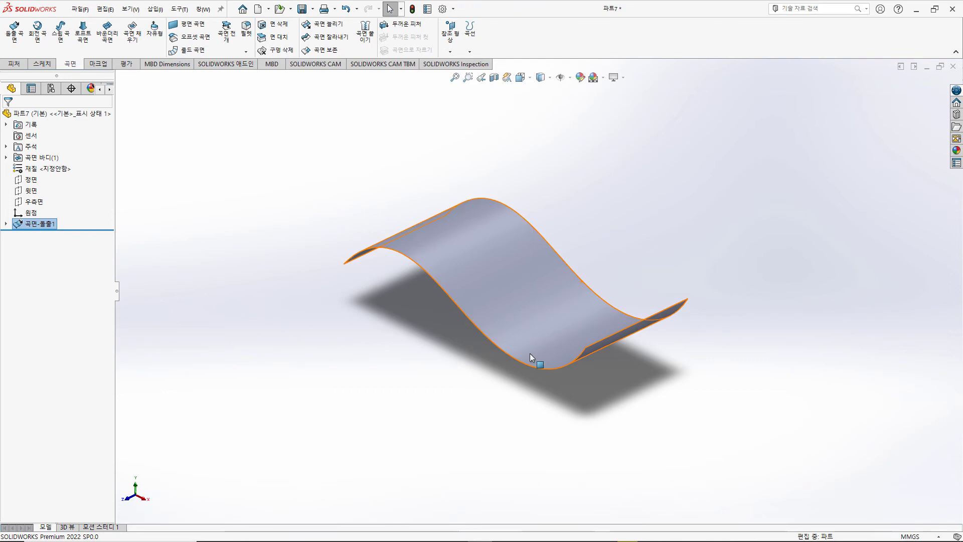
pyautogui.moveTo(529, 353); pyautogui.dragTo(541, 361, button='middle')
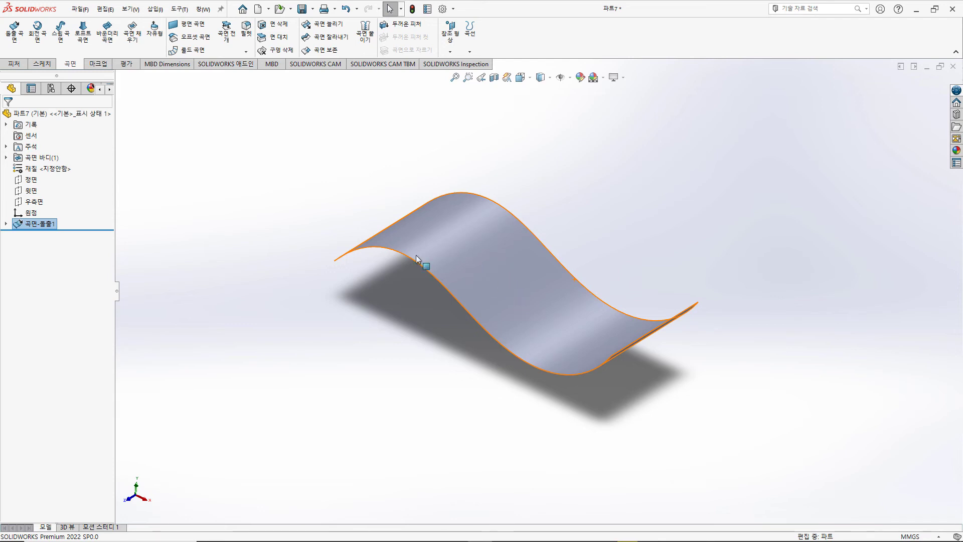
pyautogui.click(41, 64)
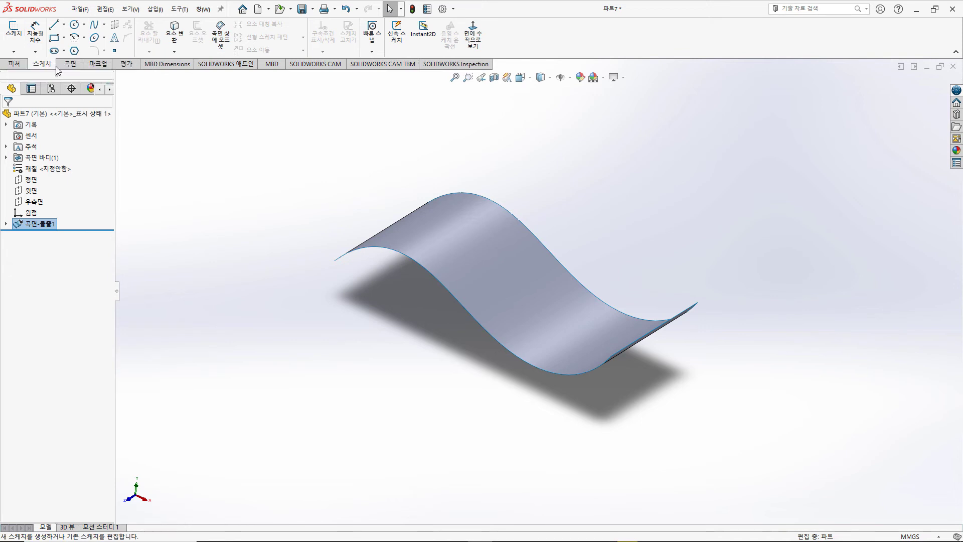
pyautogui.click(104, 24)
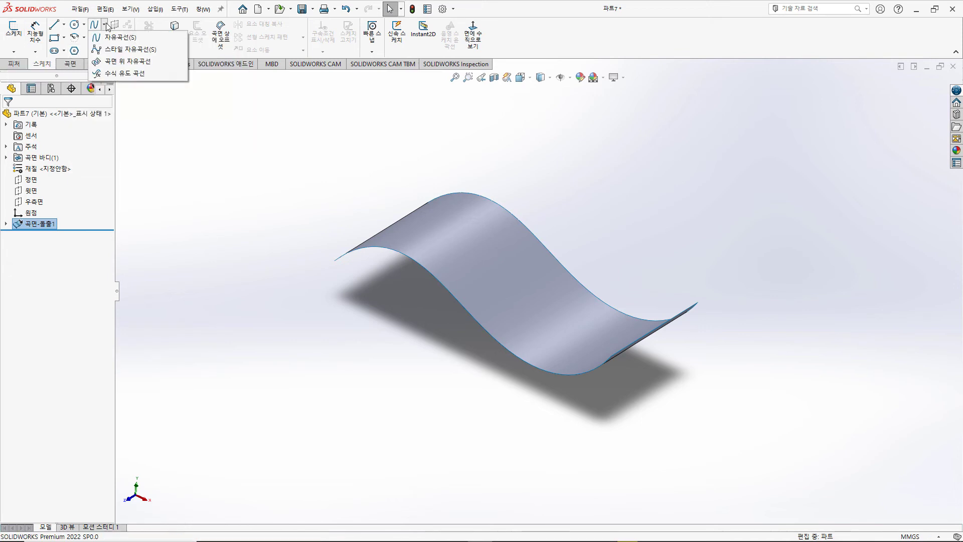
pyautogui.click(112, 62)
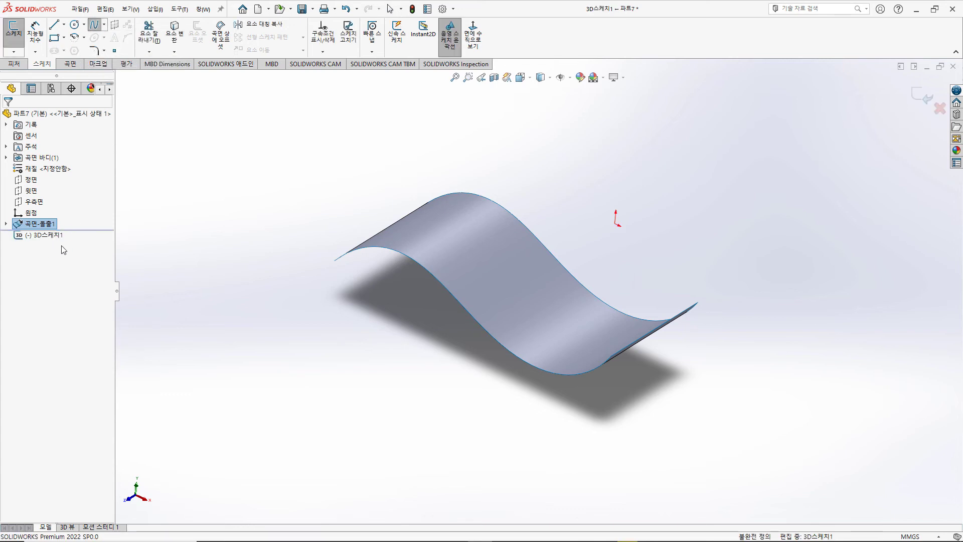
pyautogui.click(472, 219)
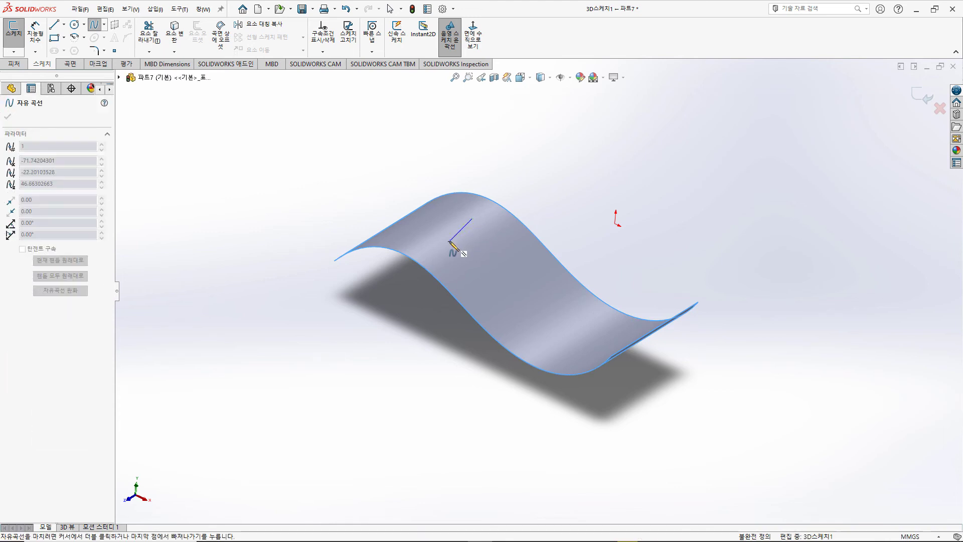
pyautogui.click(450, 241)
pyautogui.click(467, 285)
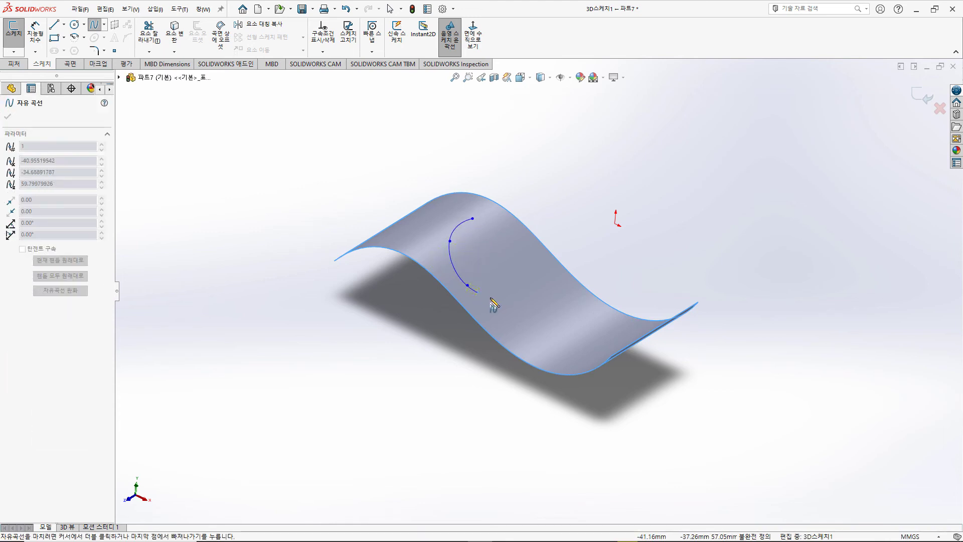
pyautogui.click(532, 278)
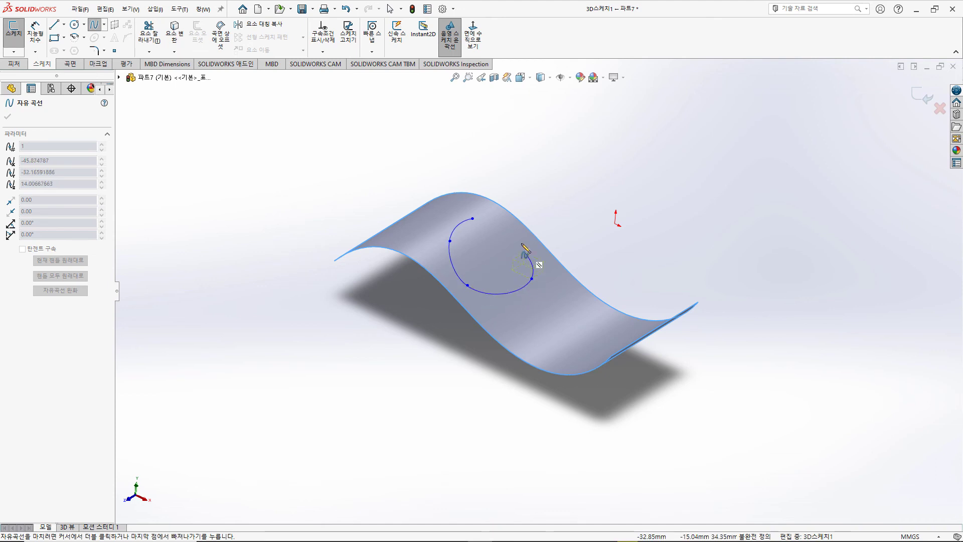
pyautogui.click(473, 218)
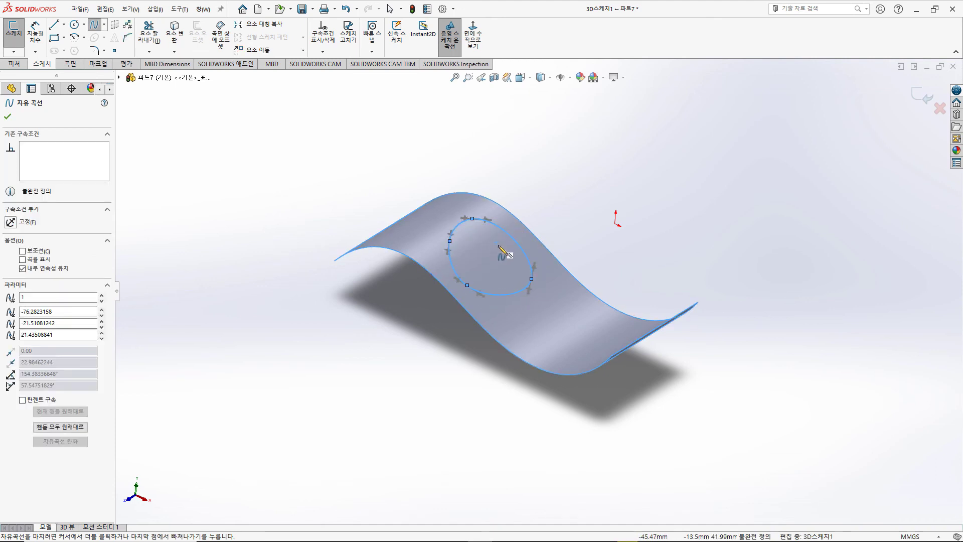
# Finish the closed spline on the wavy surface and exit the 3D sketch
pyautogui.moveTo(476, 380)
pyautogui.mouseDown(button='middle')
pyautogui.moveTo(484, 364)
pyautogui.moveTo(499, 396)
pyautogui.moveTo(517, 343)
pyautogui.moveTo(491, 374)
pyautogui.mouseUp(button='middle')
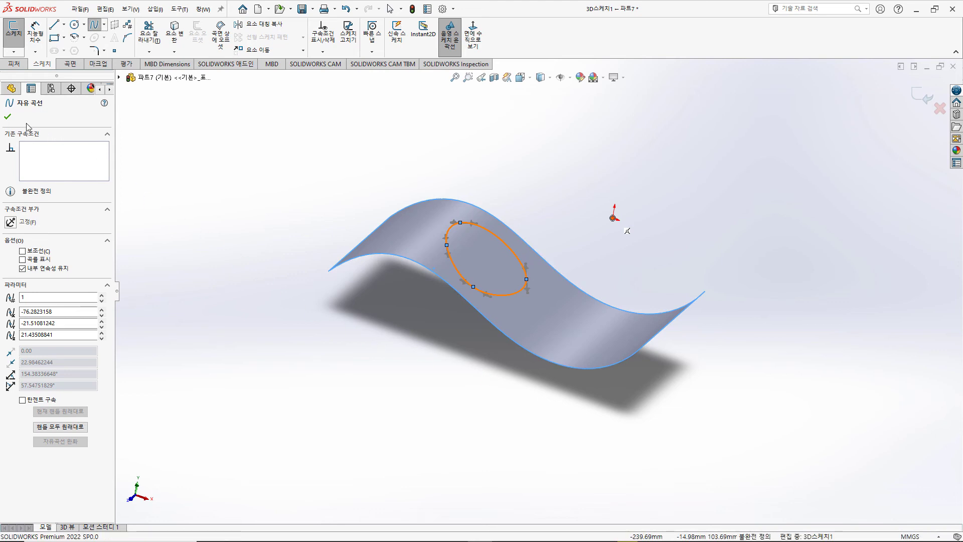
pyautogui.click(8, 116)
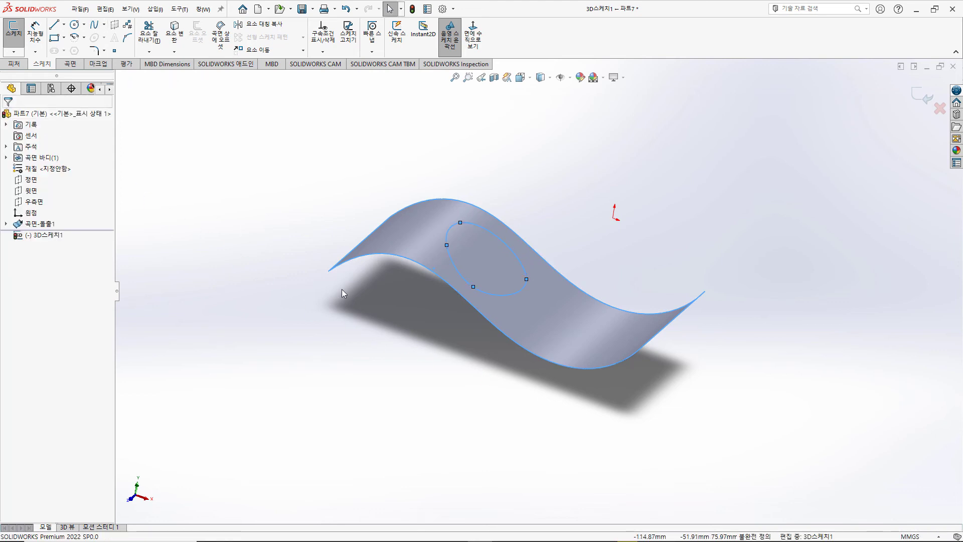
pyautogui.click(921, 96)
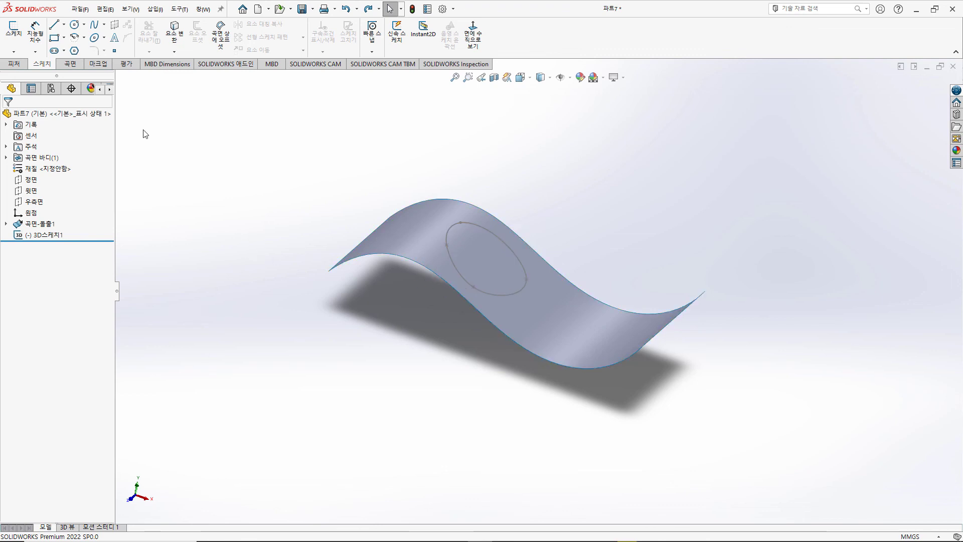
# Trim the wavy surface with a standard trim, using the closed spline's 3D sketch as trim tool and keeping the region outside the loop
pyautogui.click(70, 64)
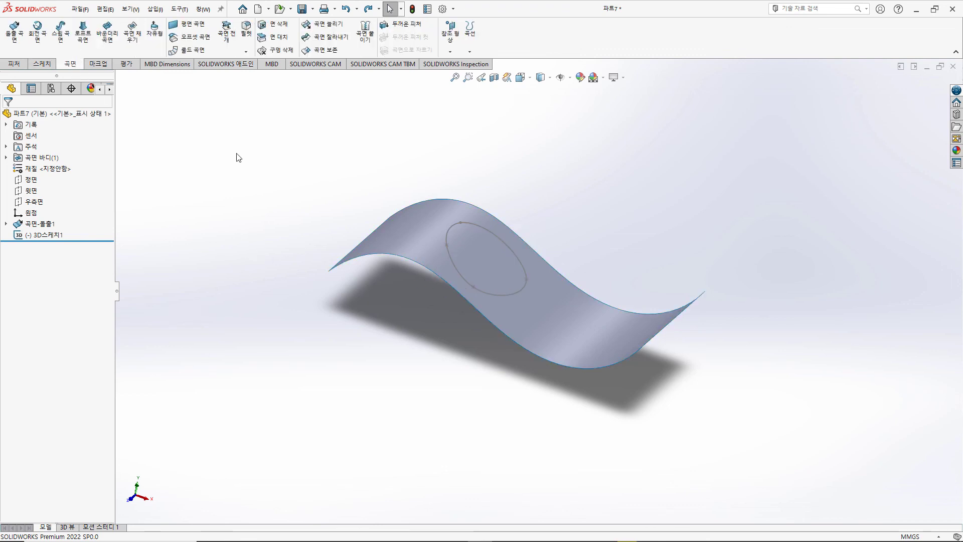
pyautogui.click(337, 41)
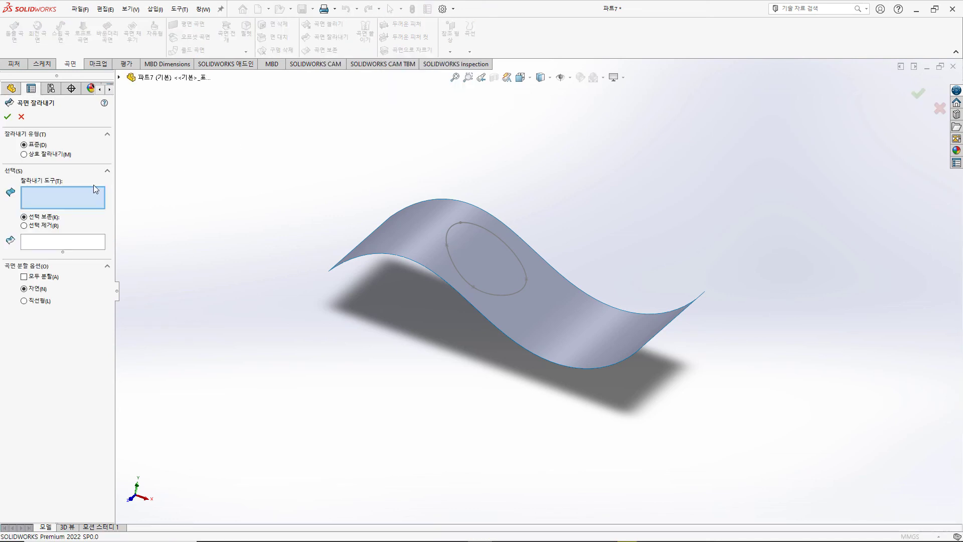
pyautogui.click(451, 231)
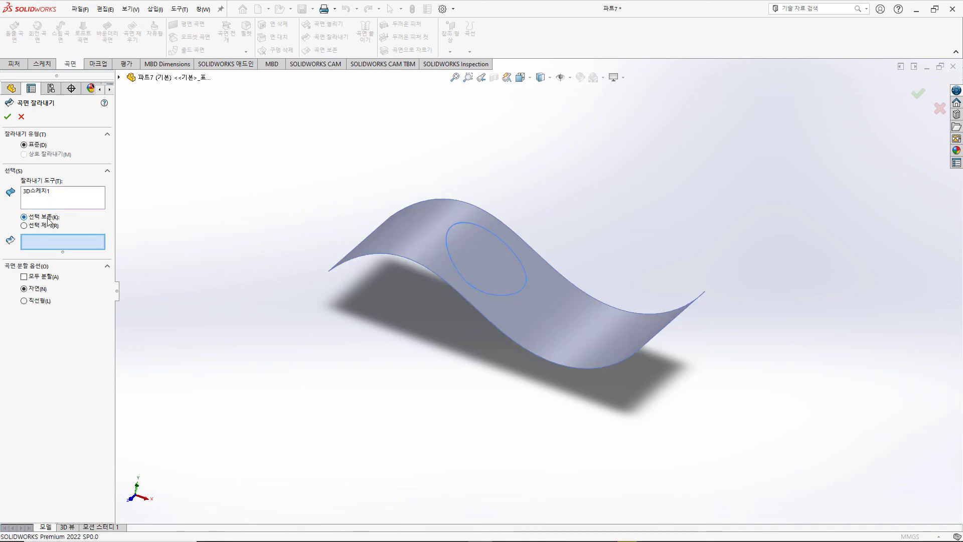
pyautogui.click(541, 314)
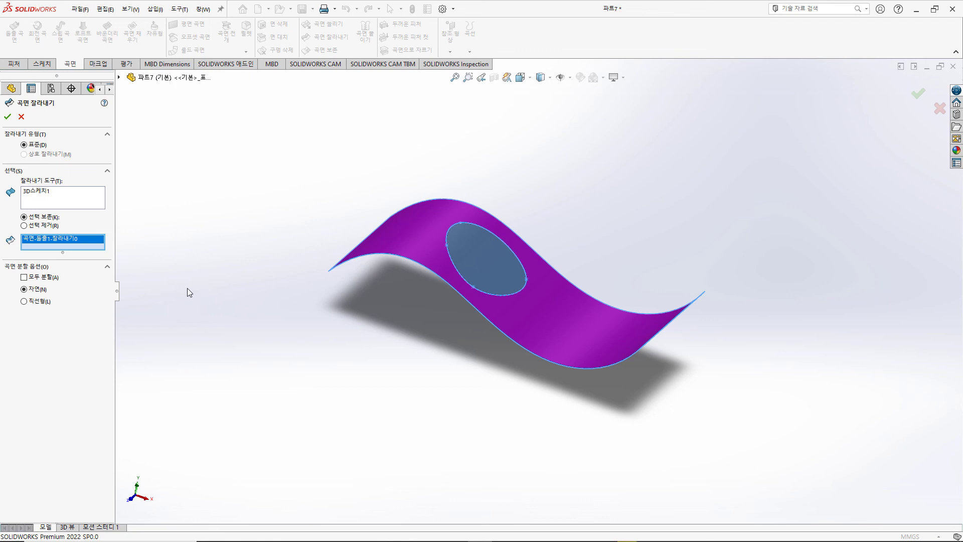
pyautogui.click(7, 117)
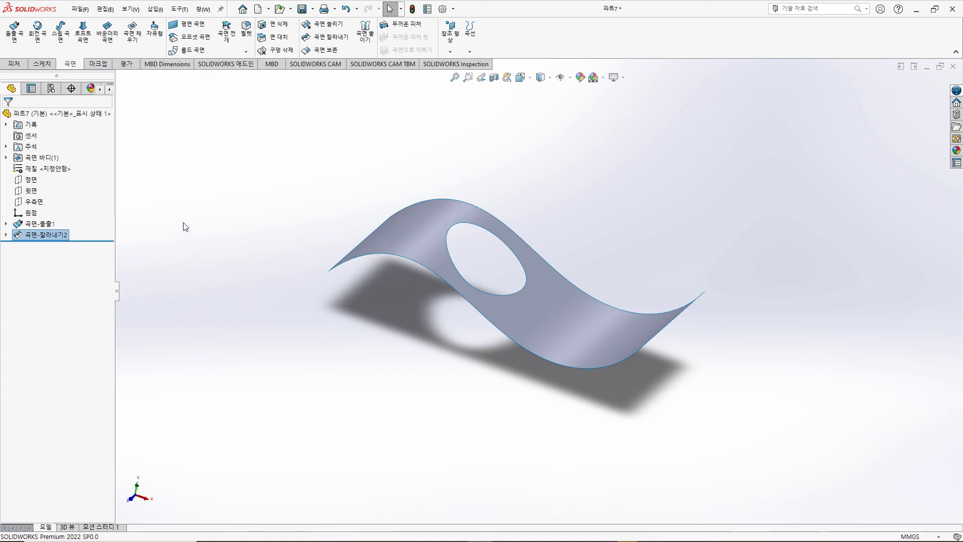
pyautogui.click(45, 64)
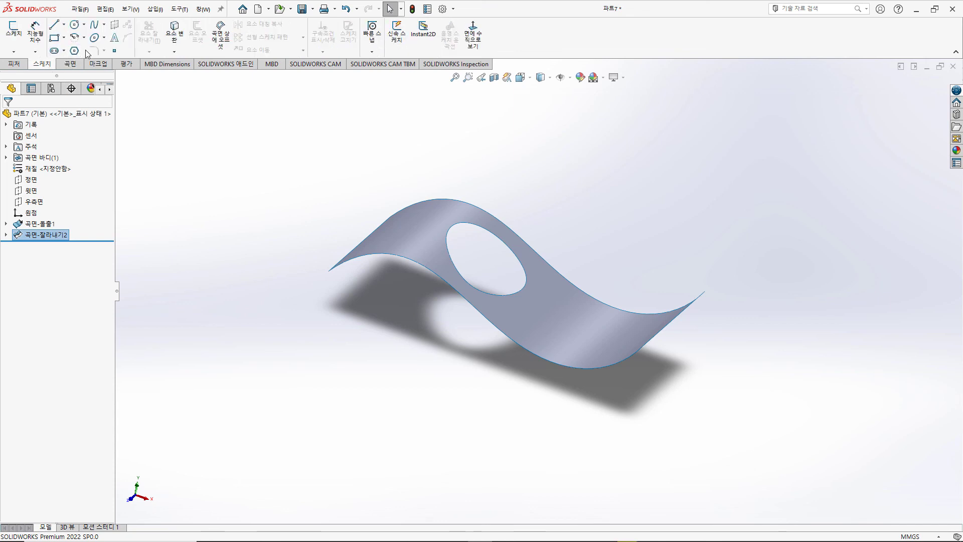
pyautogui.click(103, 24)
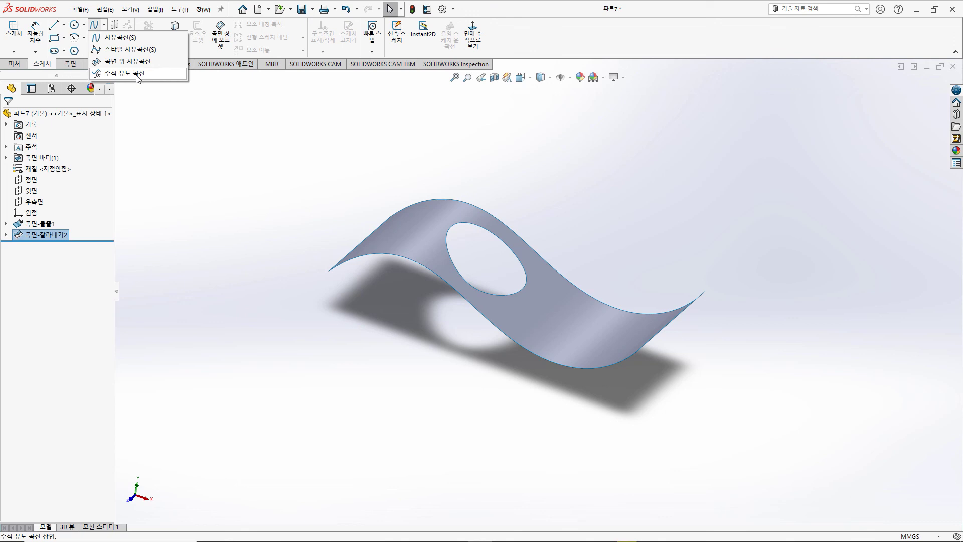
pyautogui.click(145, 273)
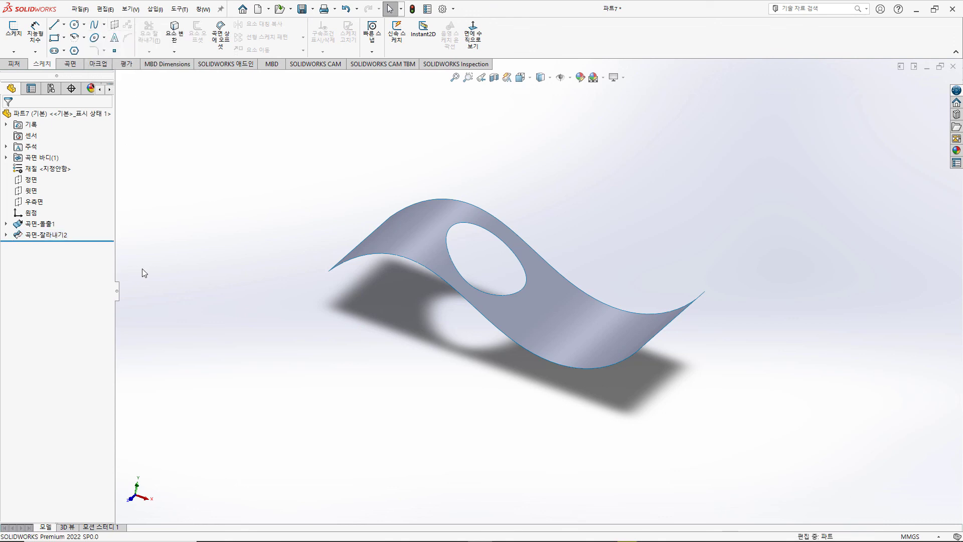